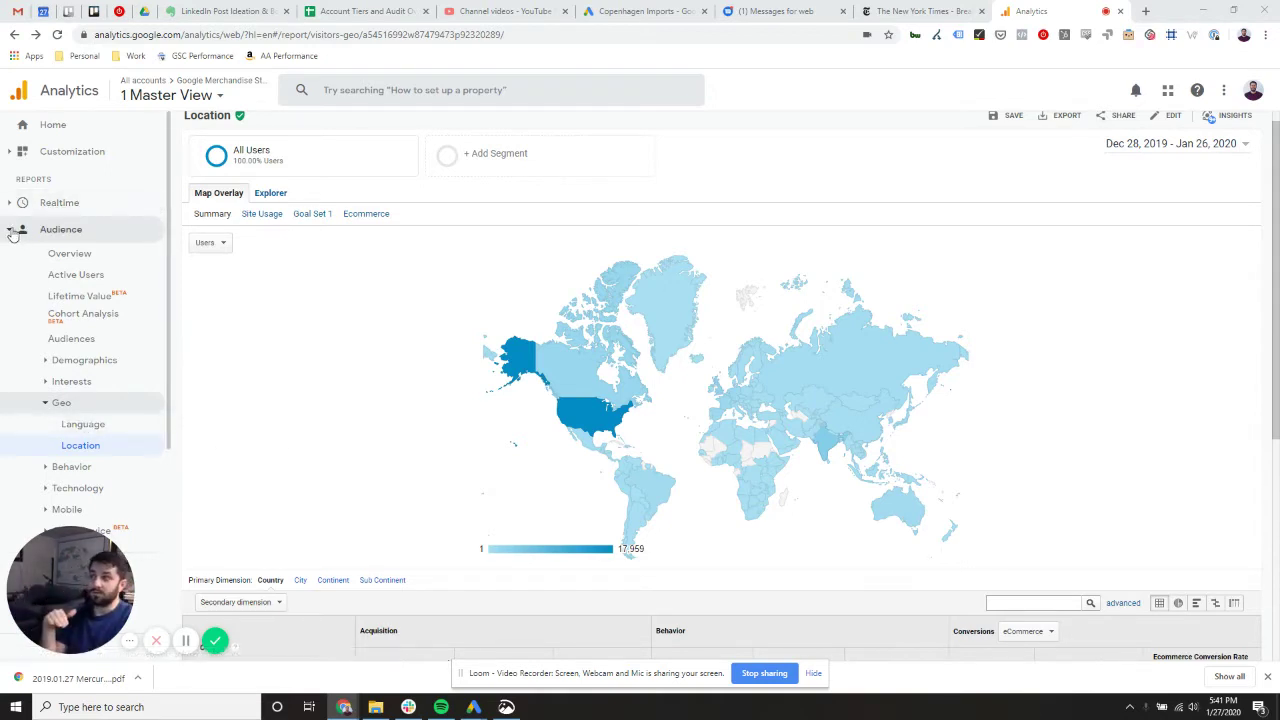
pyautogui.click(10, 230)
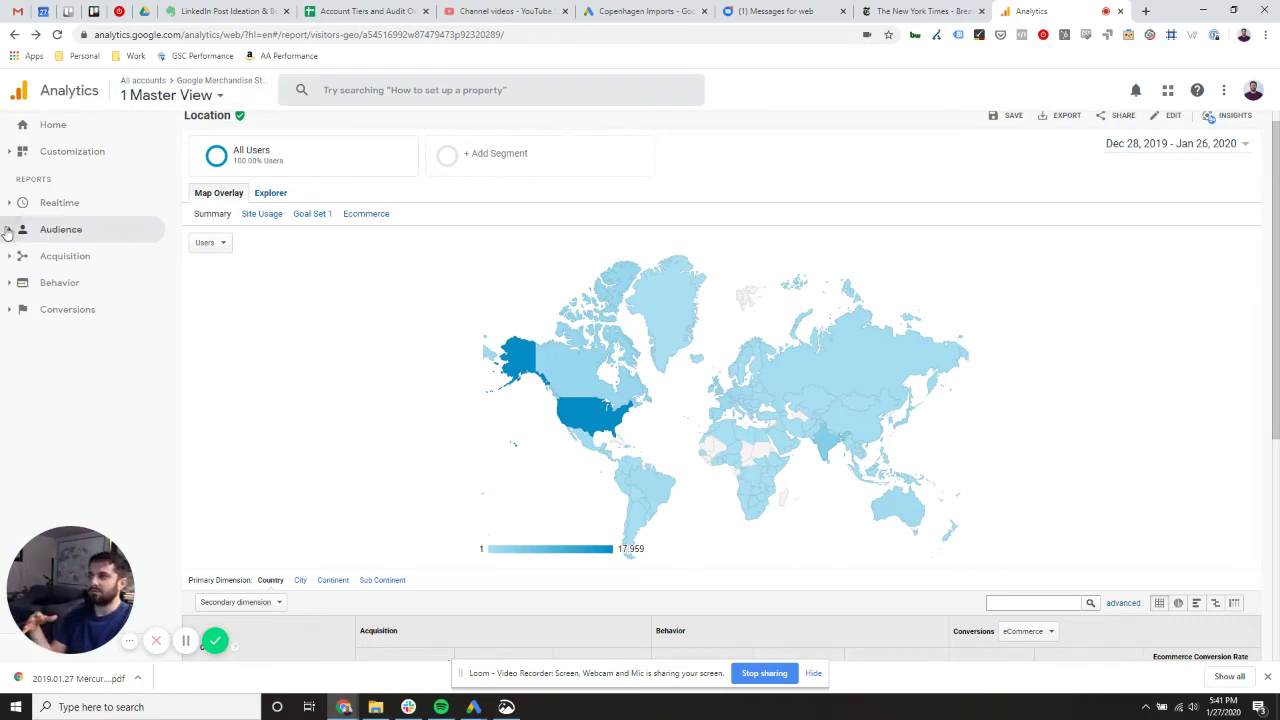
pyautogui.click(14, 232)
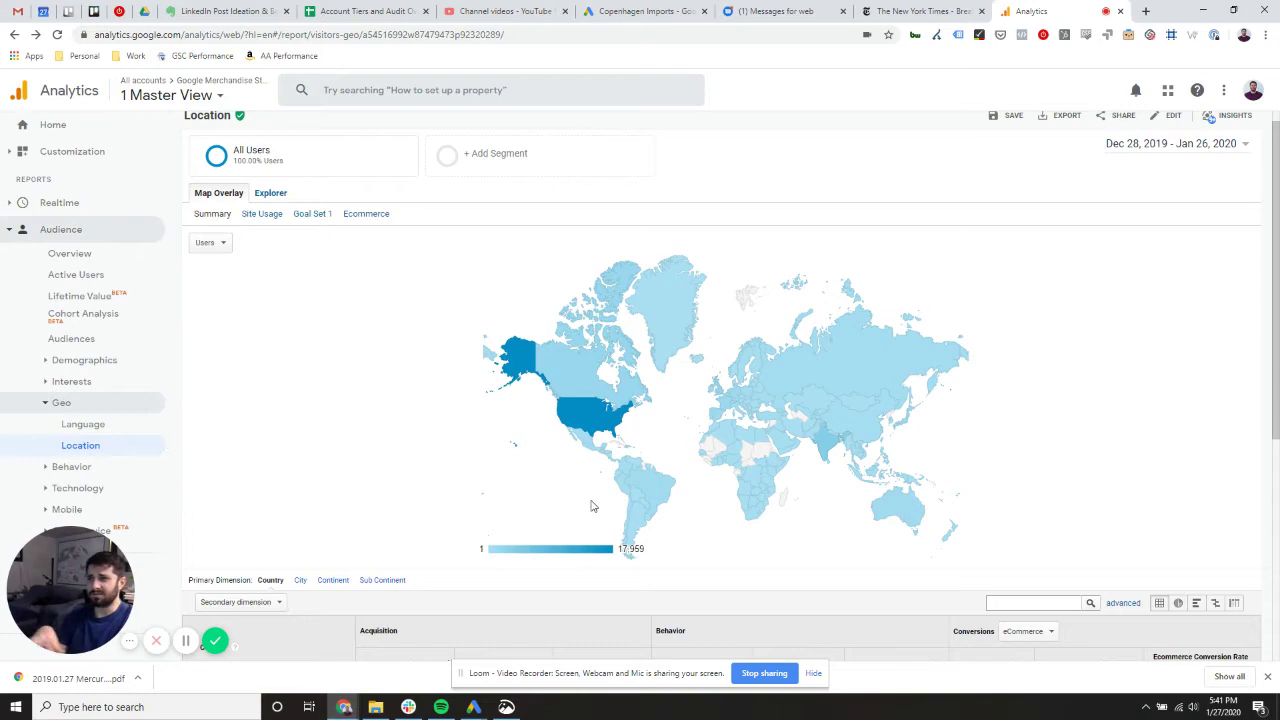
pyautogui.scroll(-3, 572, 472)
pyautogui.scroll(3, 562, 467)
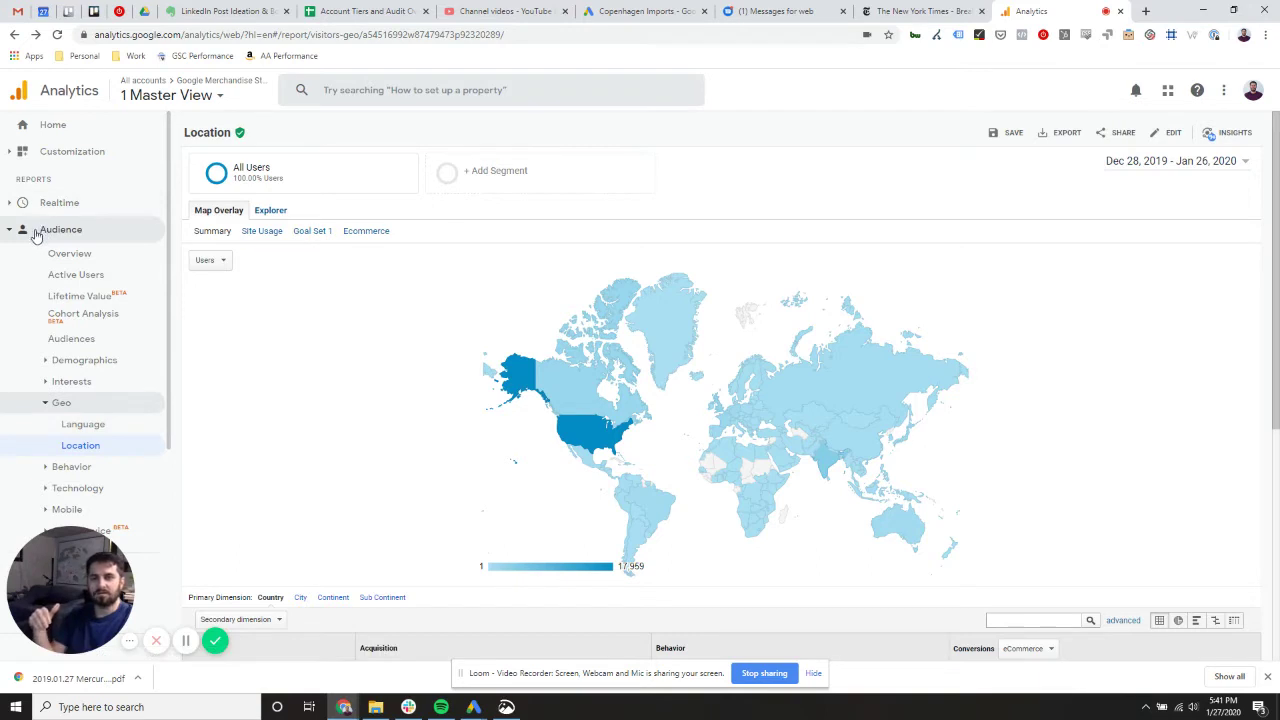
pyautogui.click(52, 406)
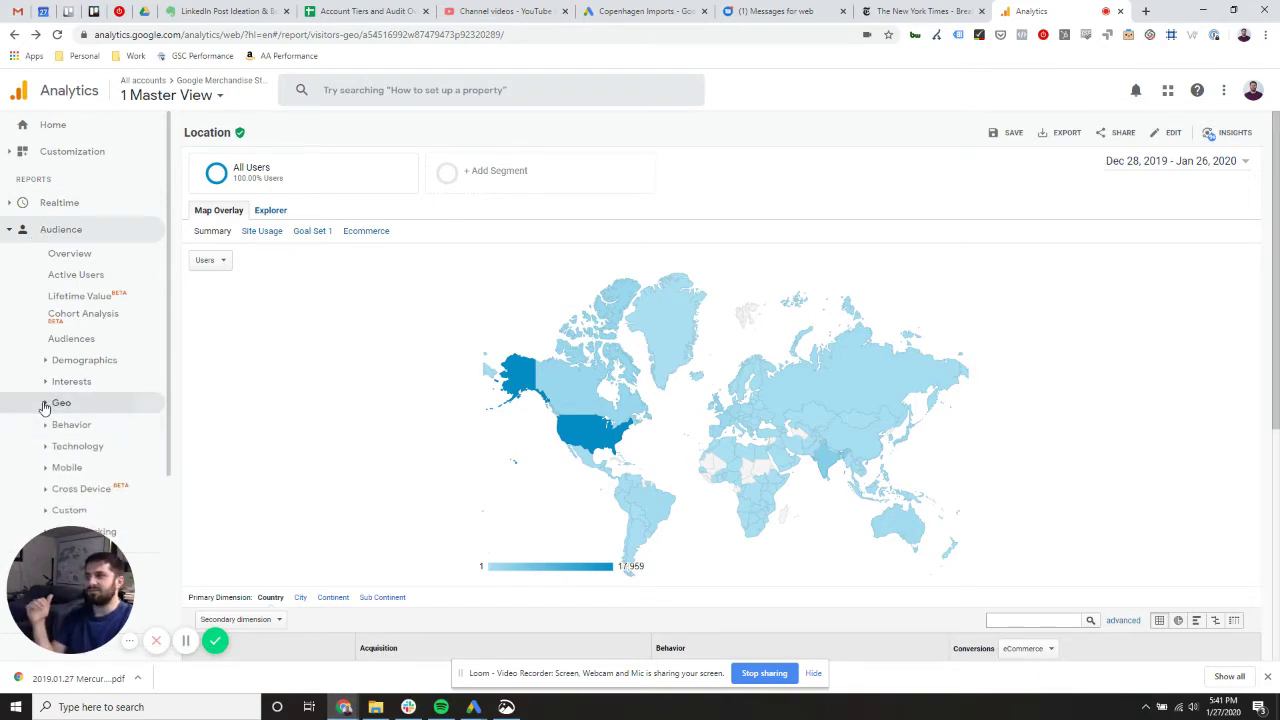
pyautogui.click(55, 410)
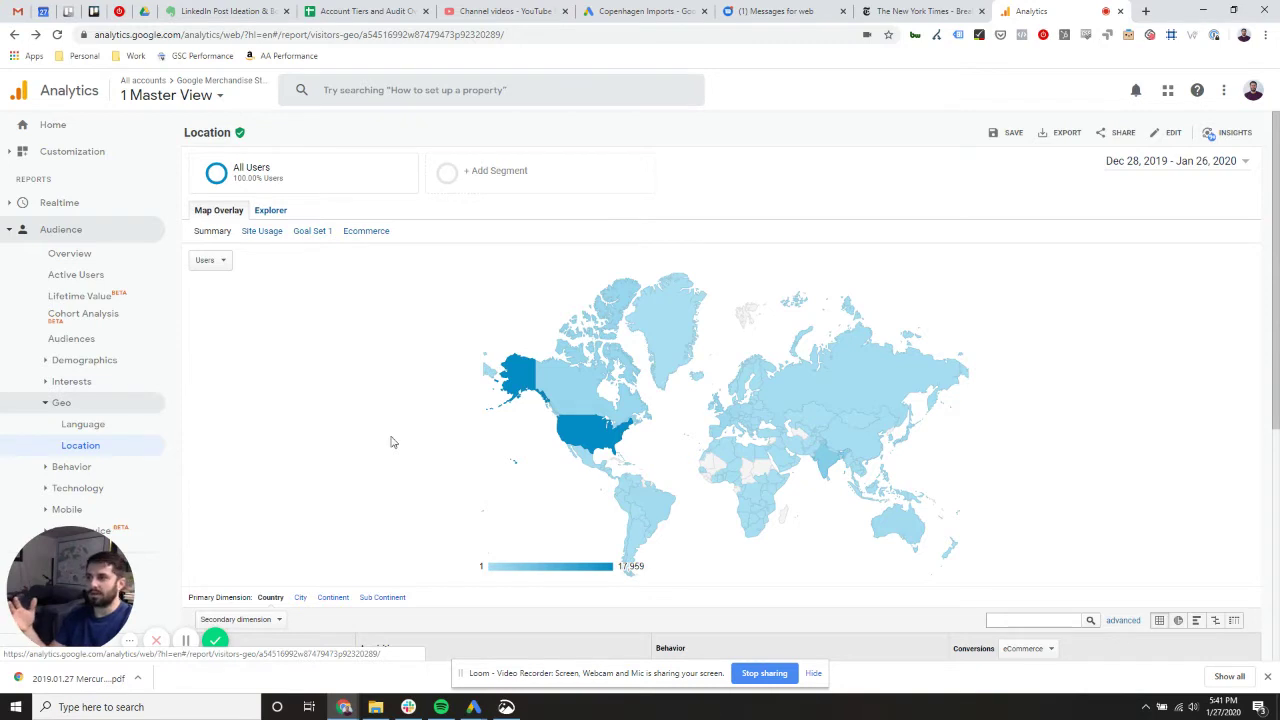
# Step: Examine the world map in the Location report and view the number of users for the United States
pyautogui.scroll(-2, 342, 394)
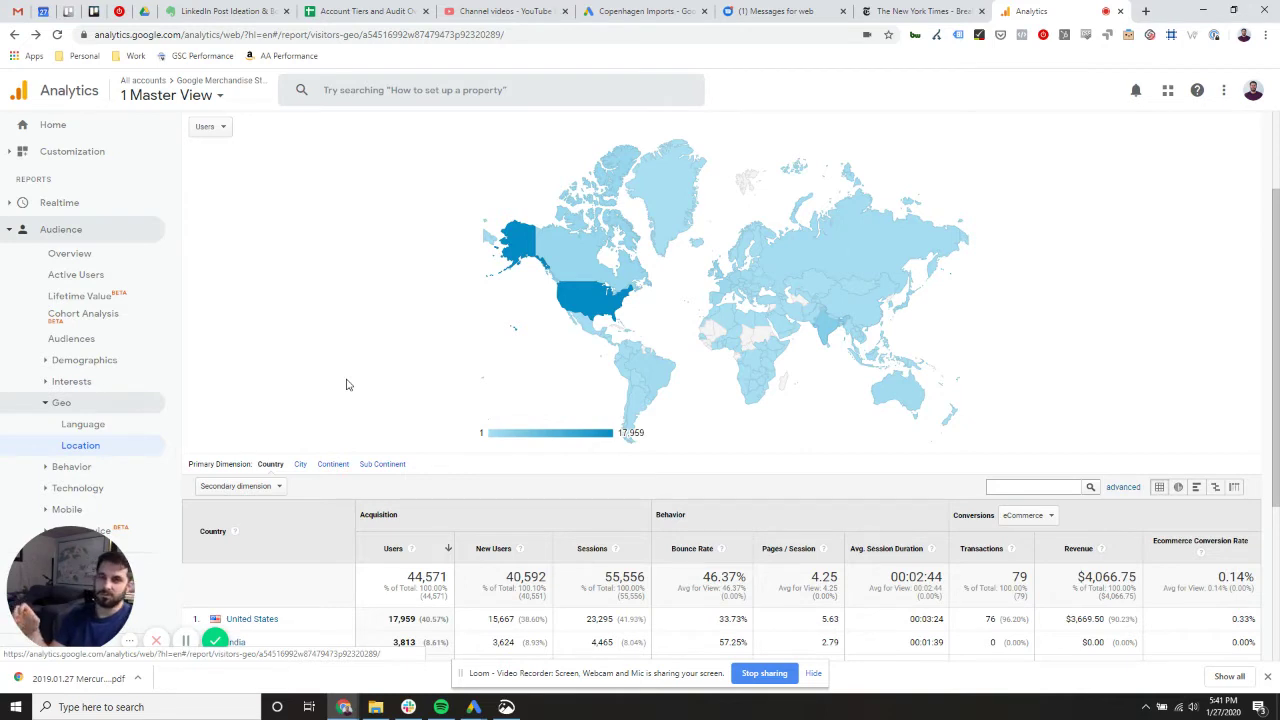
pyautogui.moveTo(584, 293)
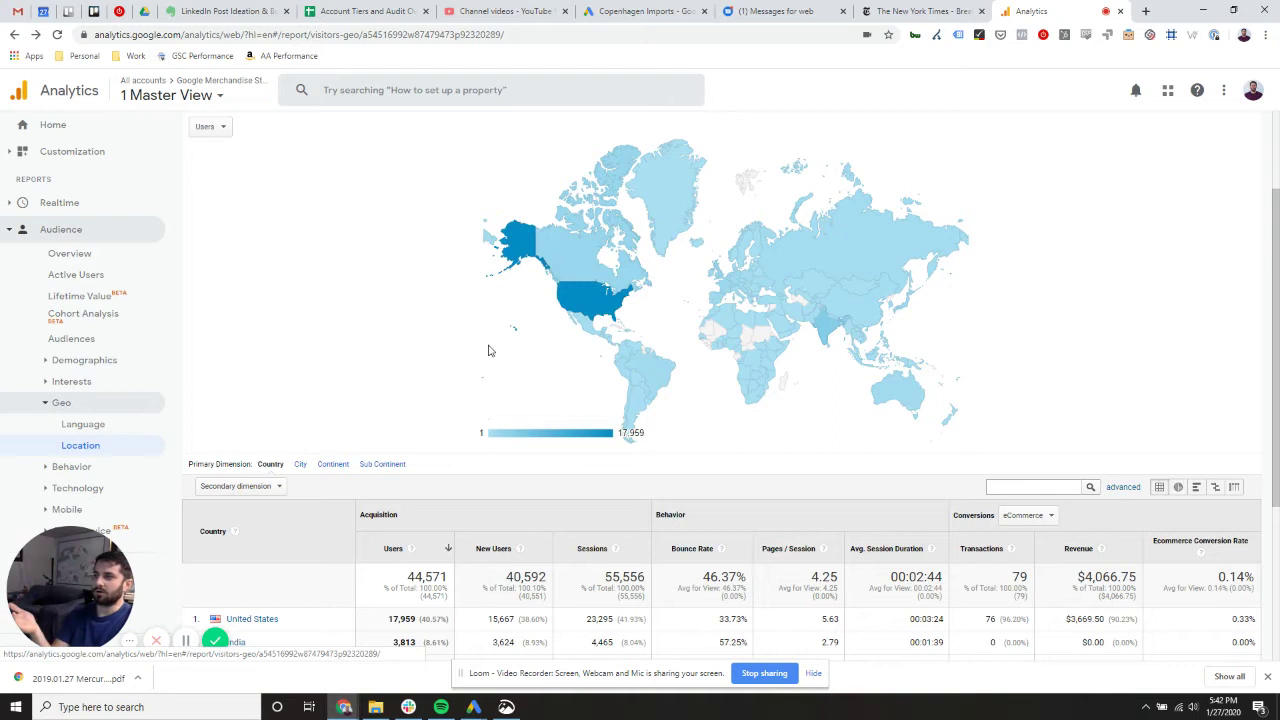
pyautogui.scroll(2, 472, 362)
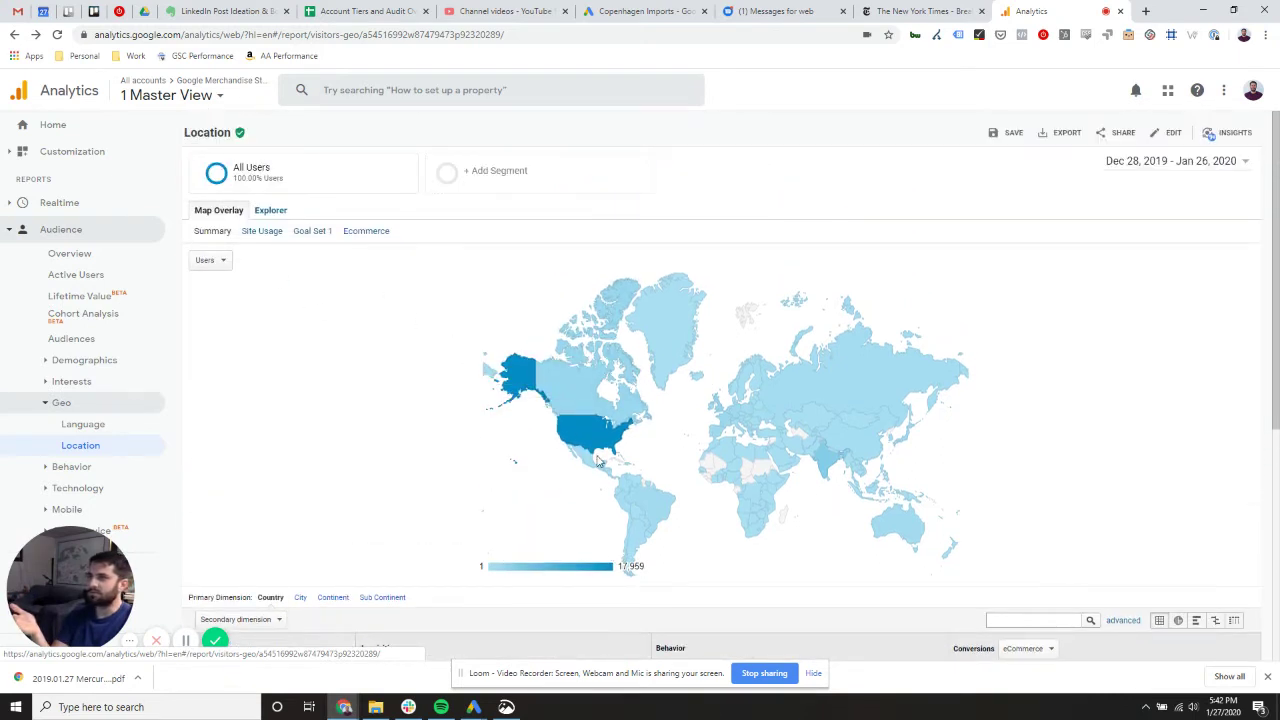
pyautogui.moveTo(580, 425)
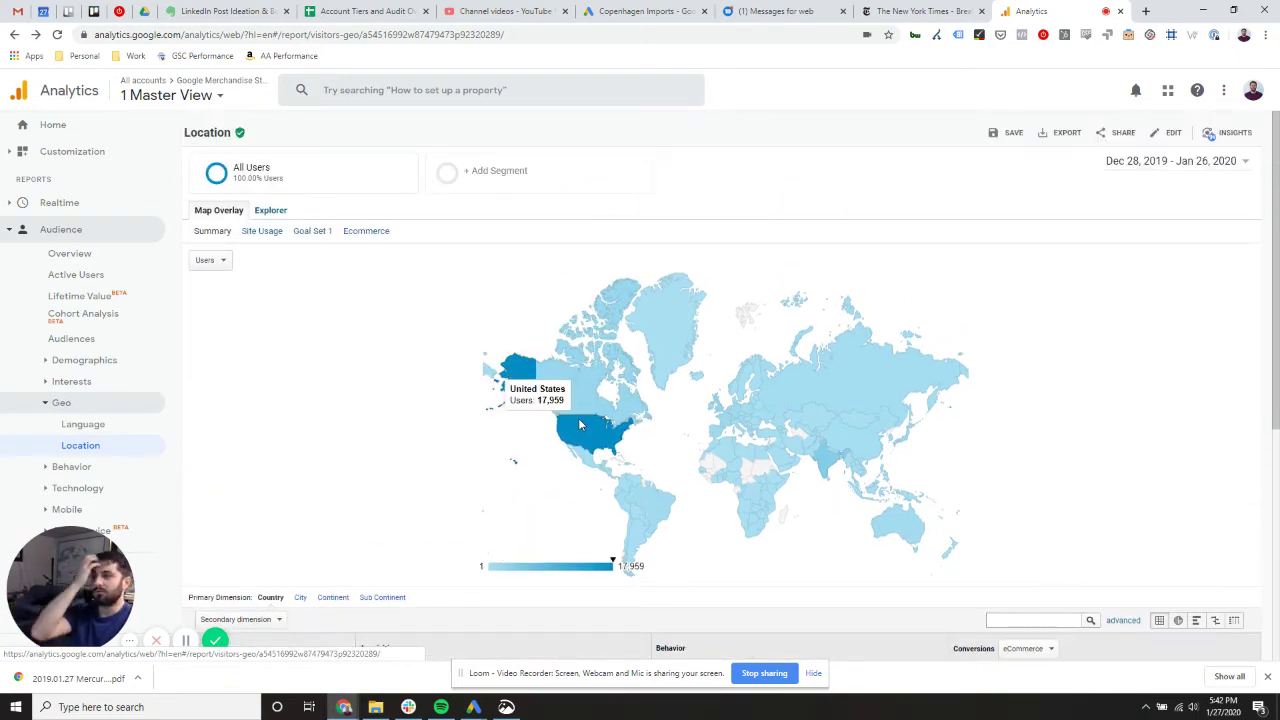
pyautogui.moveTo(581, 398)
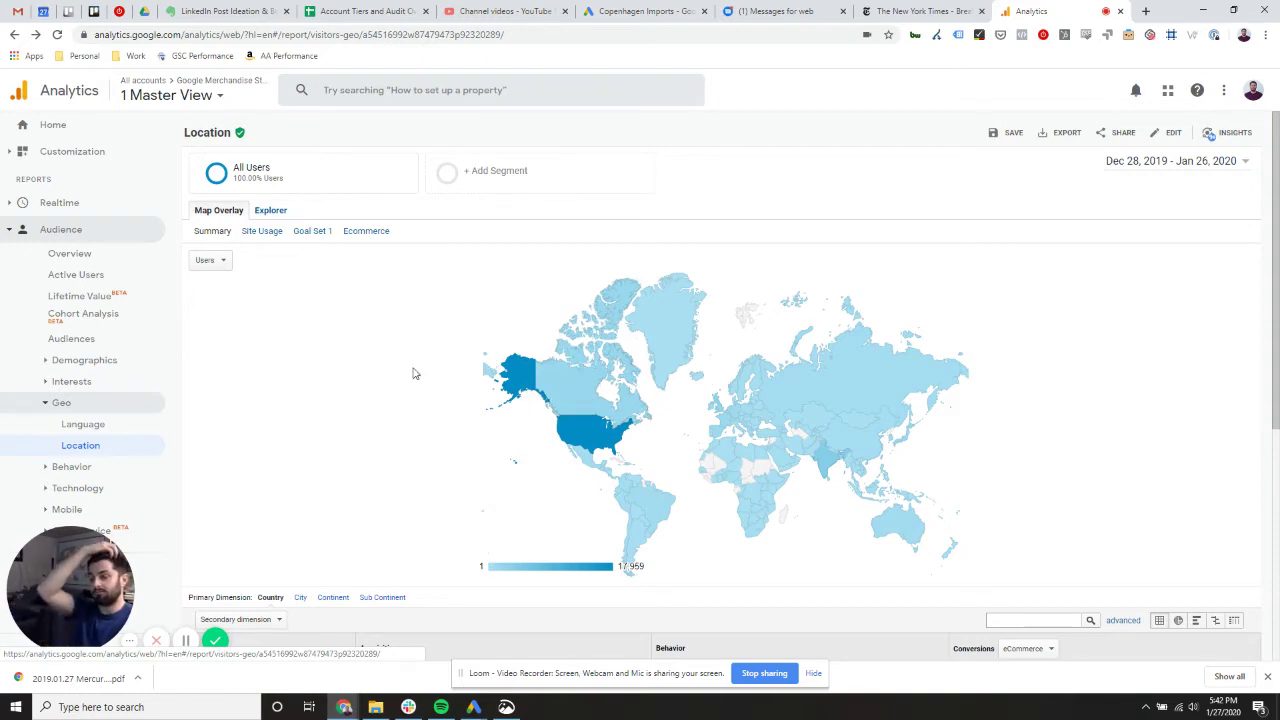
# Step: Drill down from the country table into United States and California, and inspect the Bay Area cluster on the city map
pyautogui.scroll(-4, 414, 372)
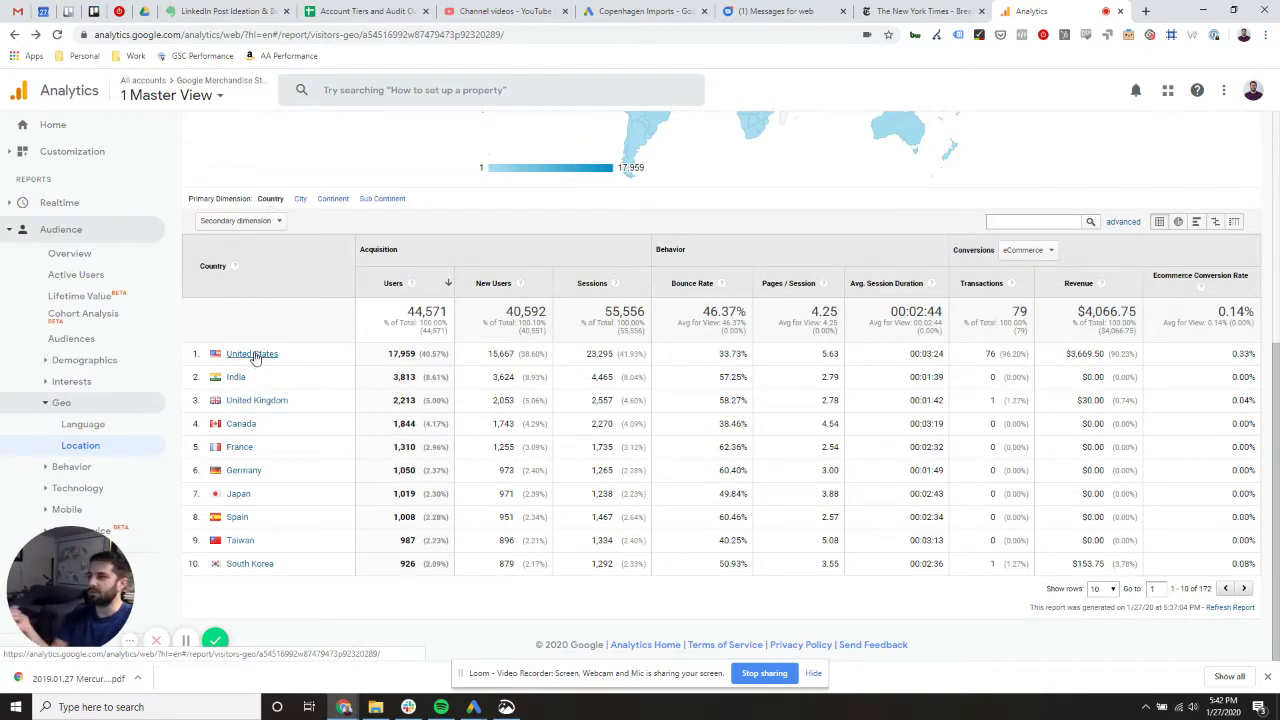
pyautogui.click(252, 354)
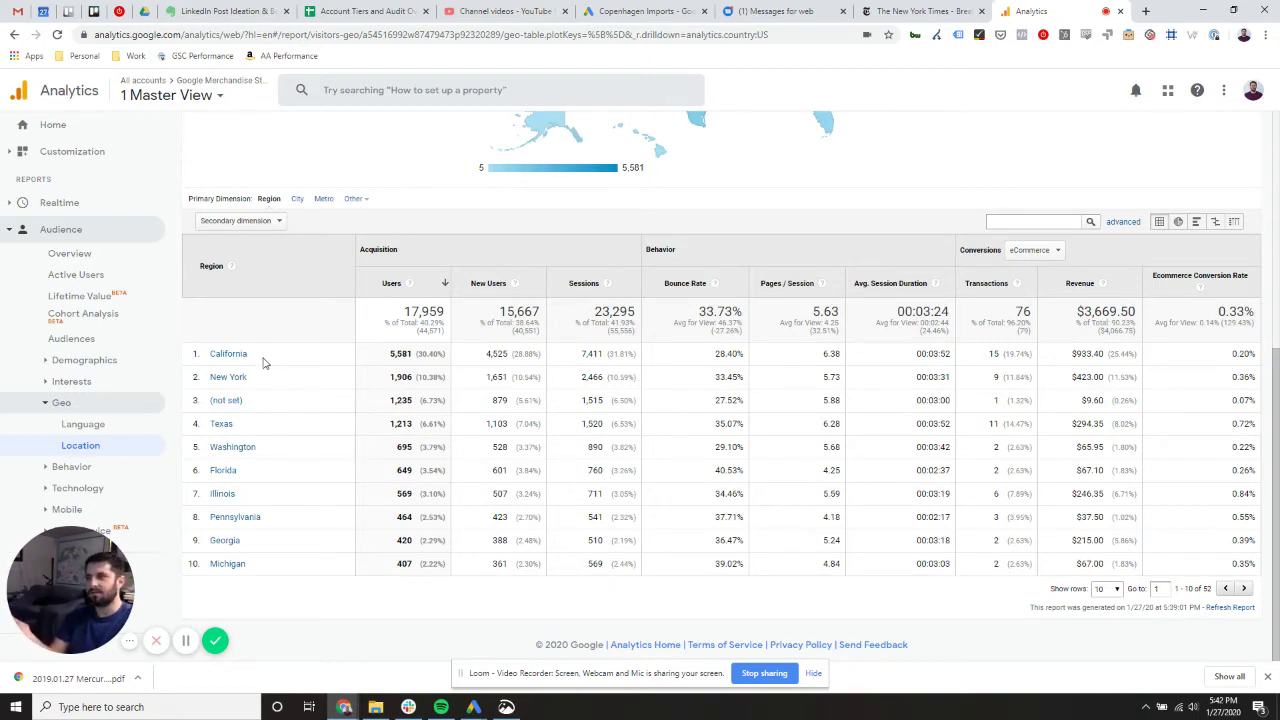
pyautogui.click(236, 353)
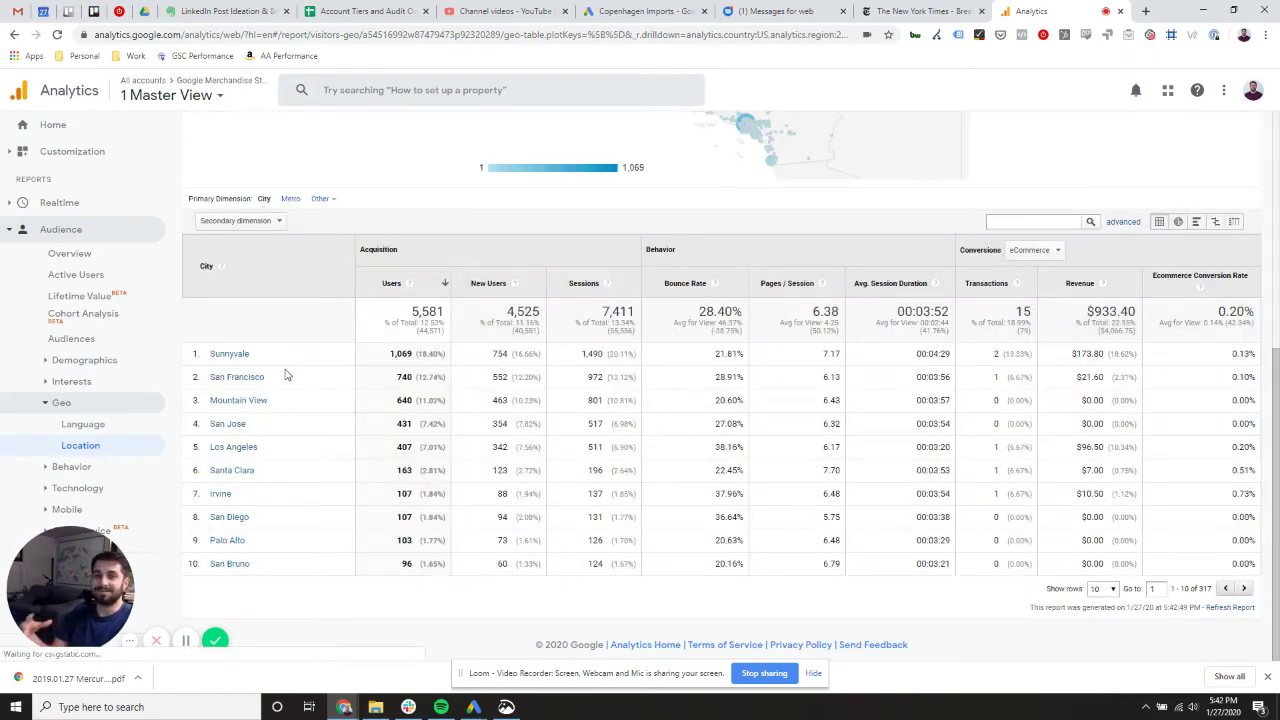
pyautogui.scroll(3, 400, 395)
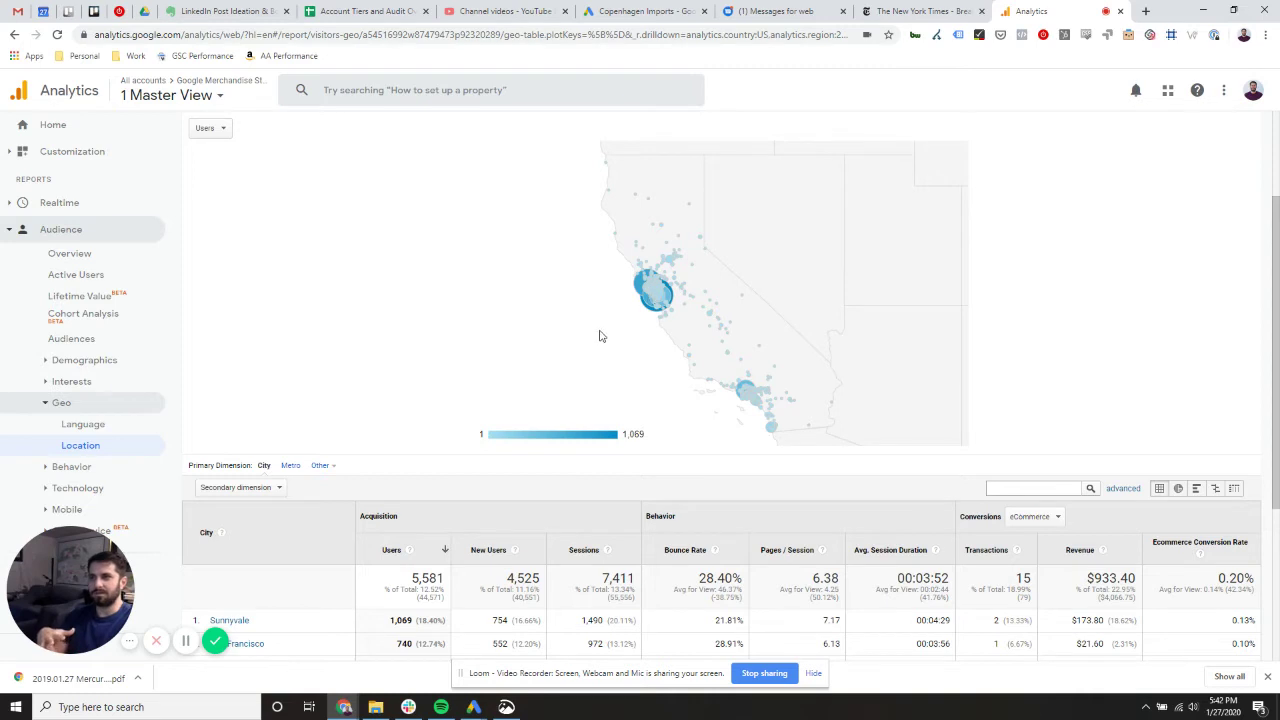
pyautogui.moveTo(651, 305)
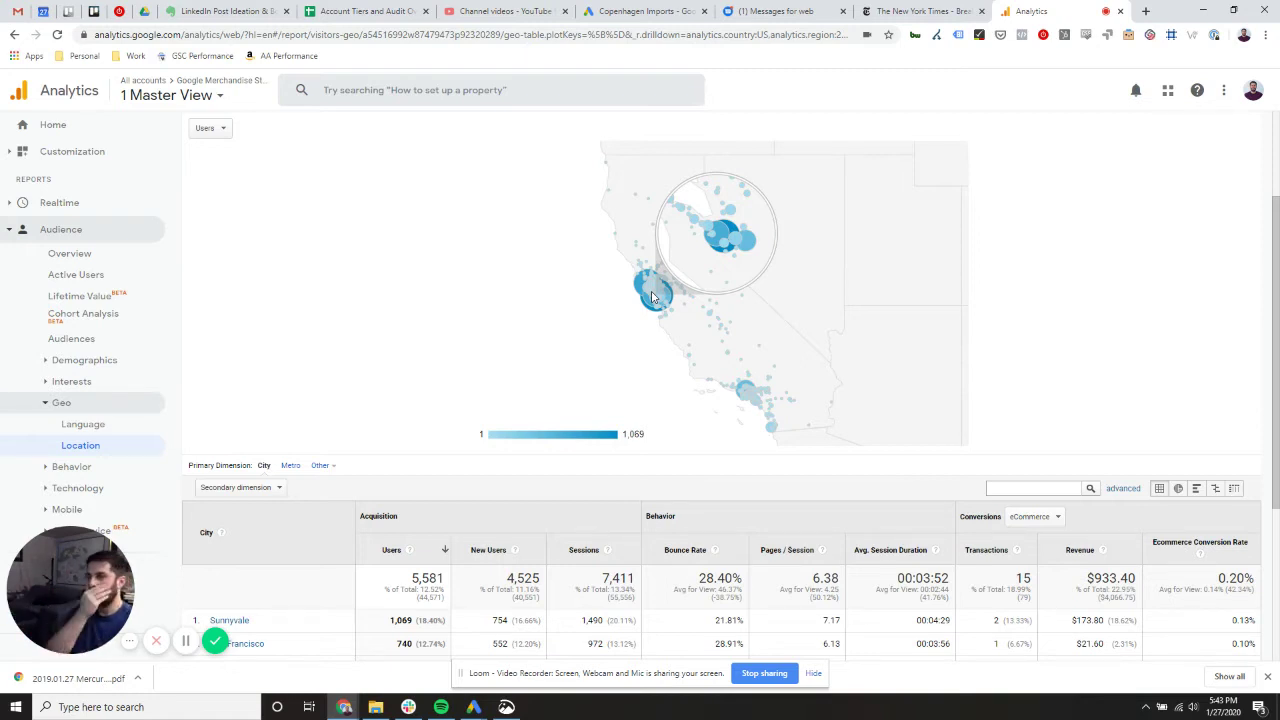
# Step: Return the Location report from California to all countries and review the country table
pyautogui.scroll(2, 395, 345)
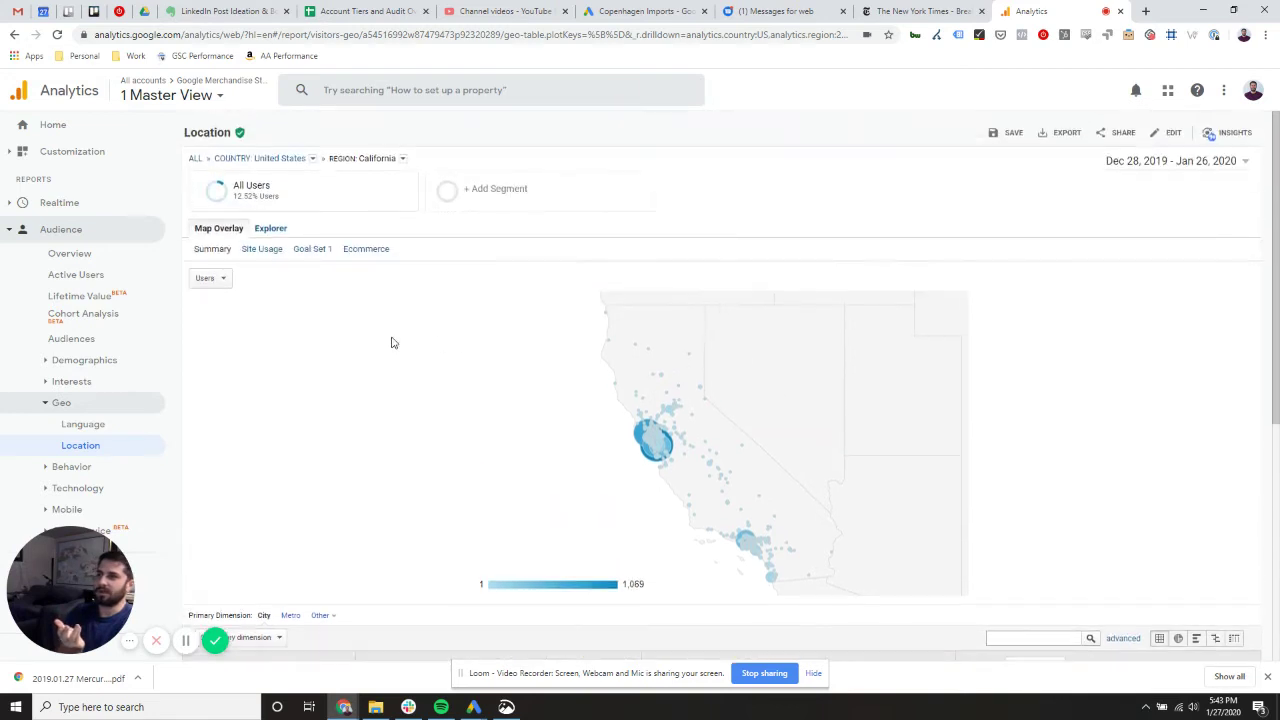
pyautogui.click(193, 158)
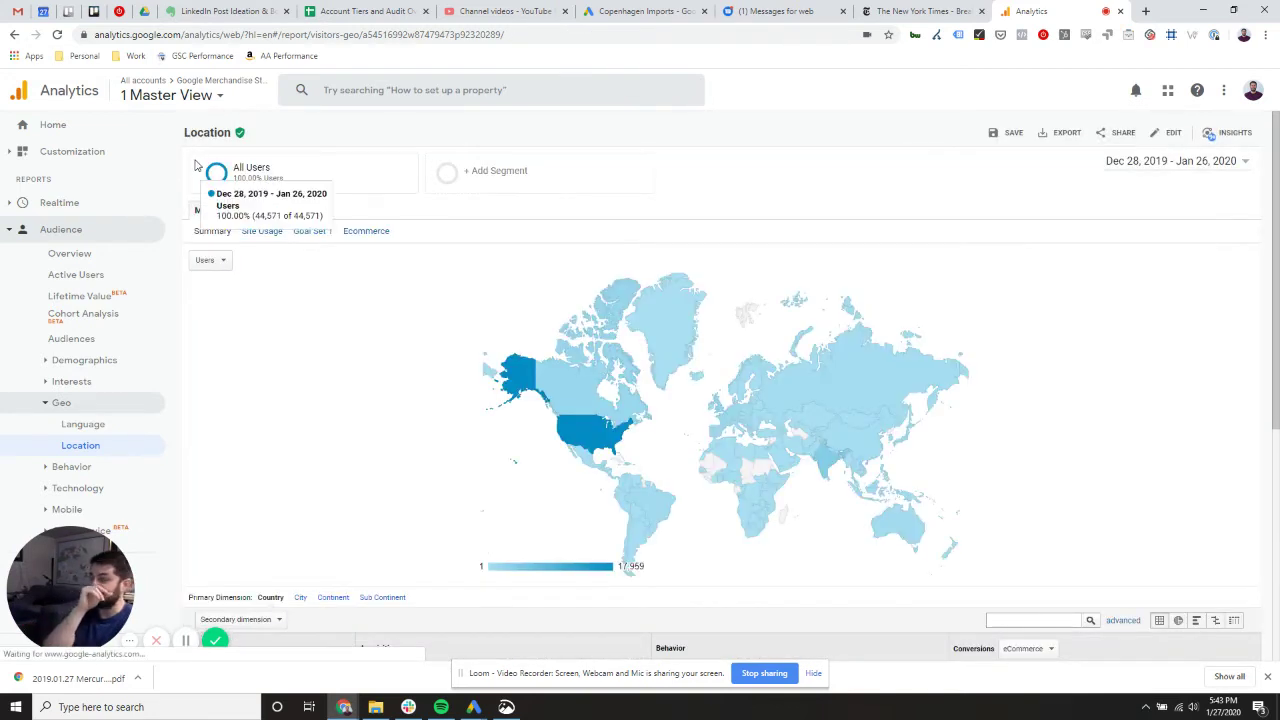
pyautogui.scroll(-3, 384, 390)
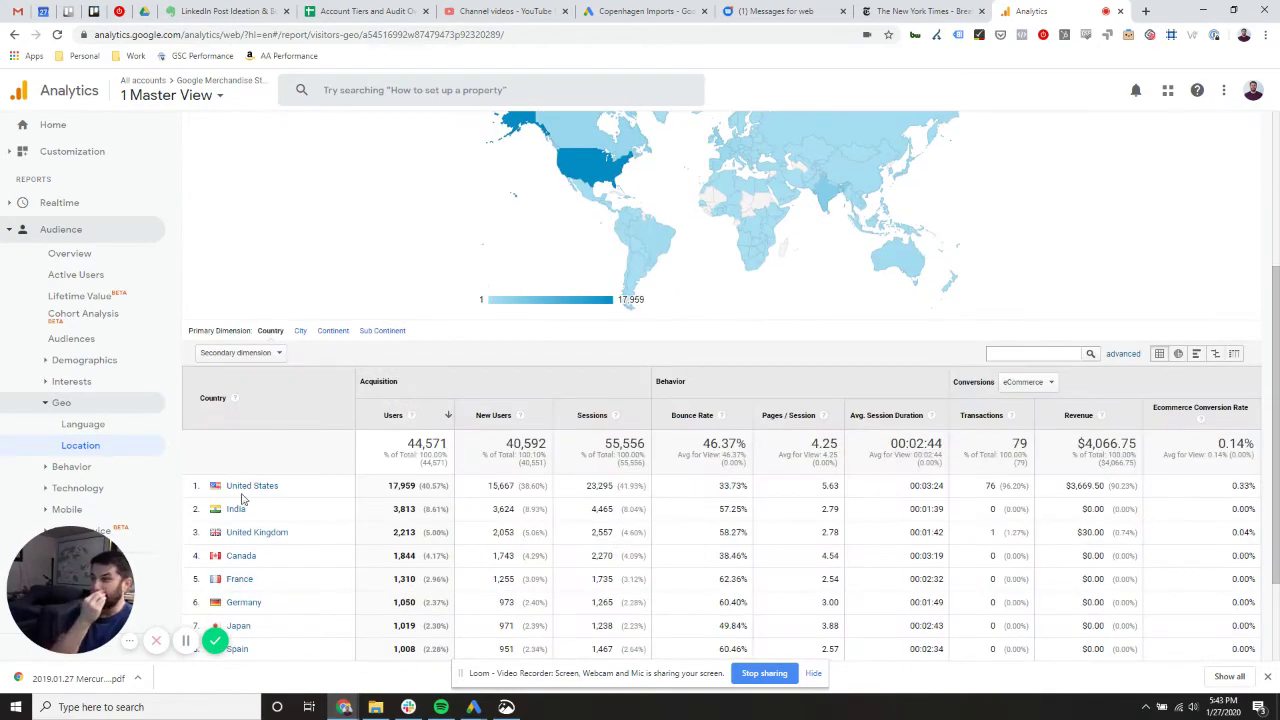
pyautogui.scroll(3, 245, 495)
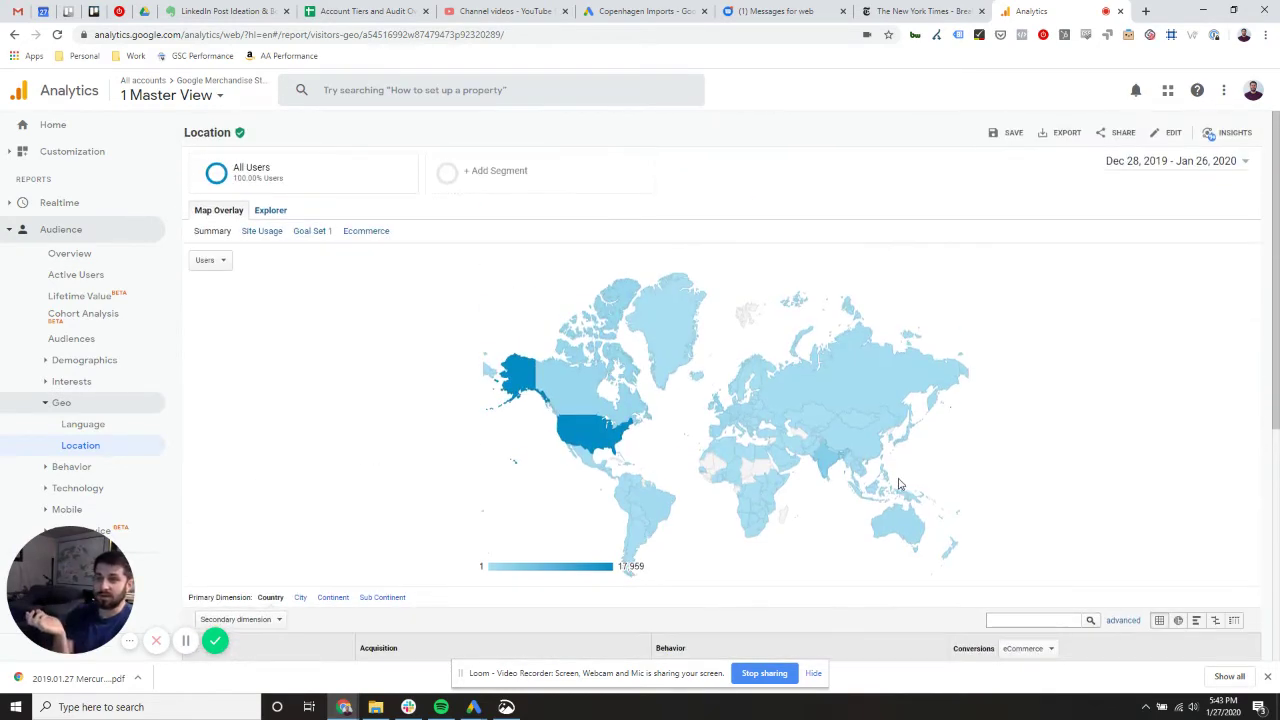
# Step: Drill down on the map into the United States and Florida, and inspect Orlando's user count
pyautogui.click(591, 432)
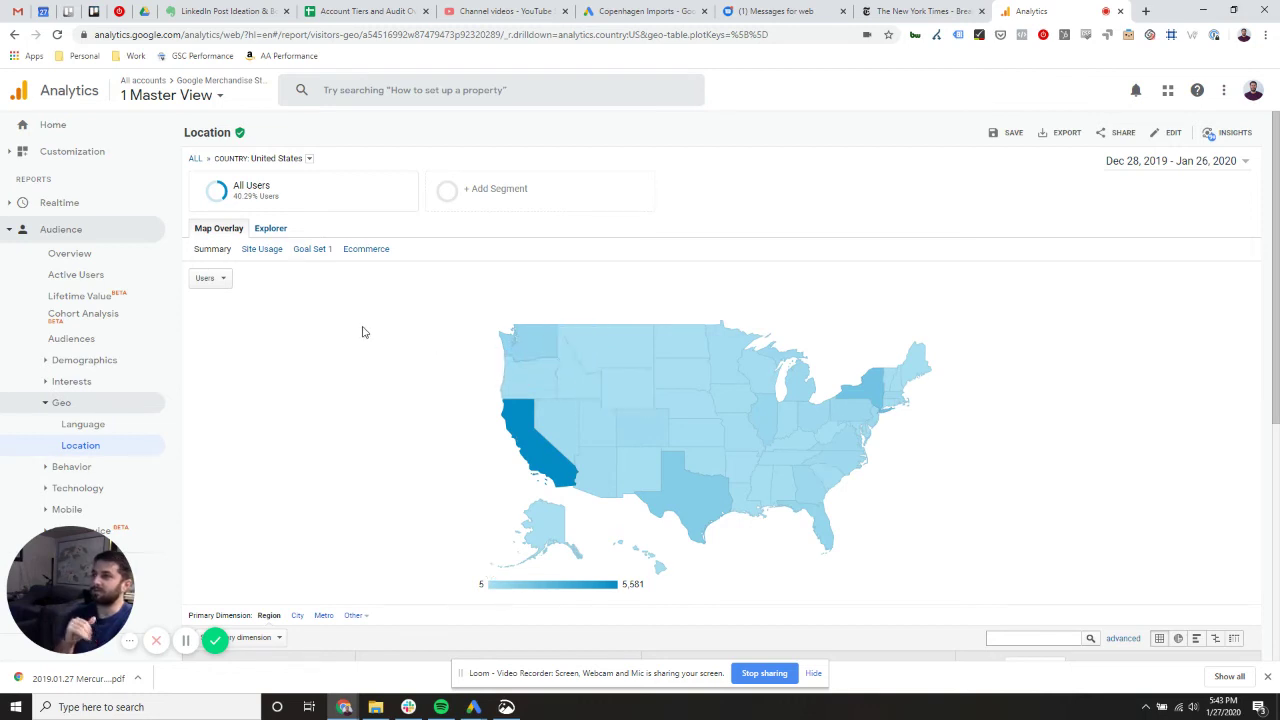
pyautogui.click(828, 533)
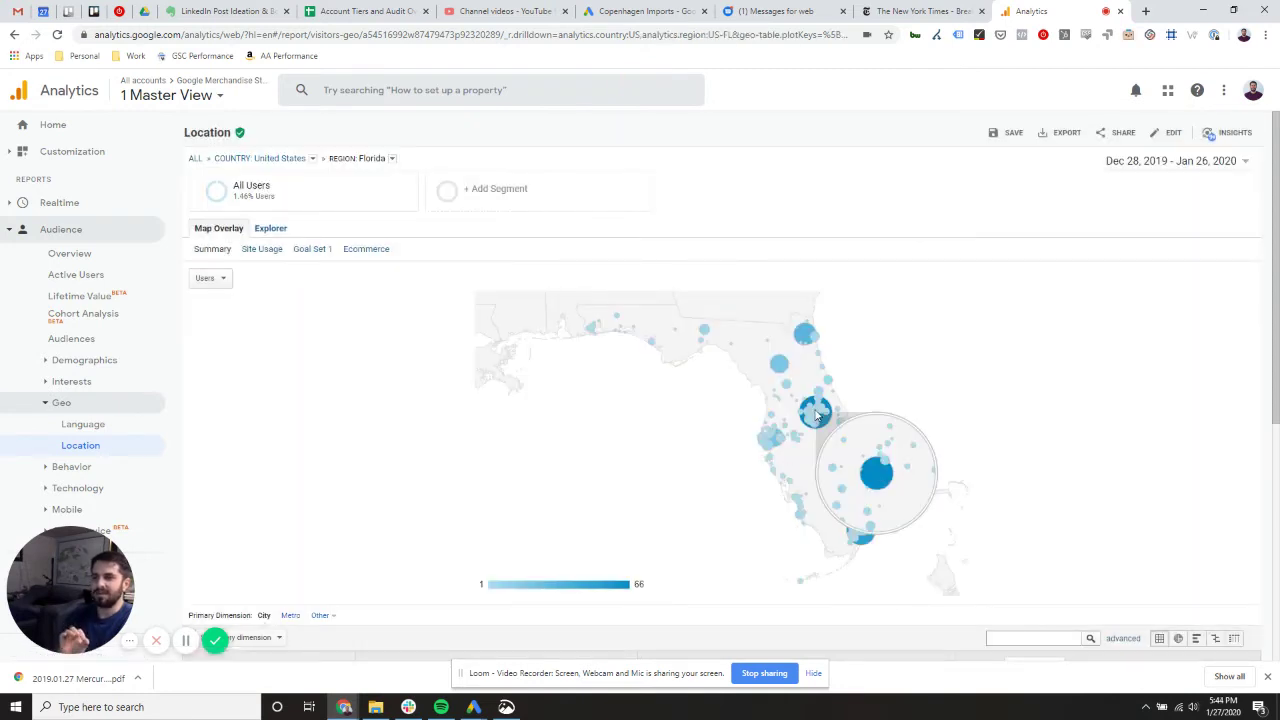
pyautogui.moveTo(880, 465)
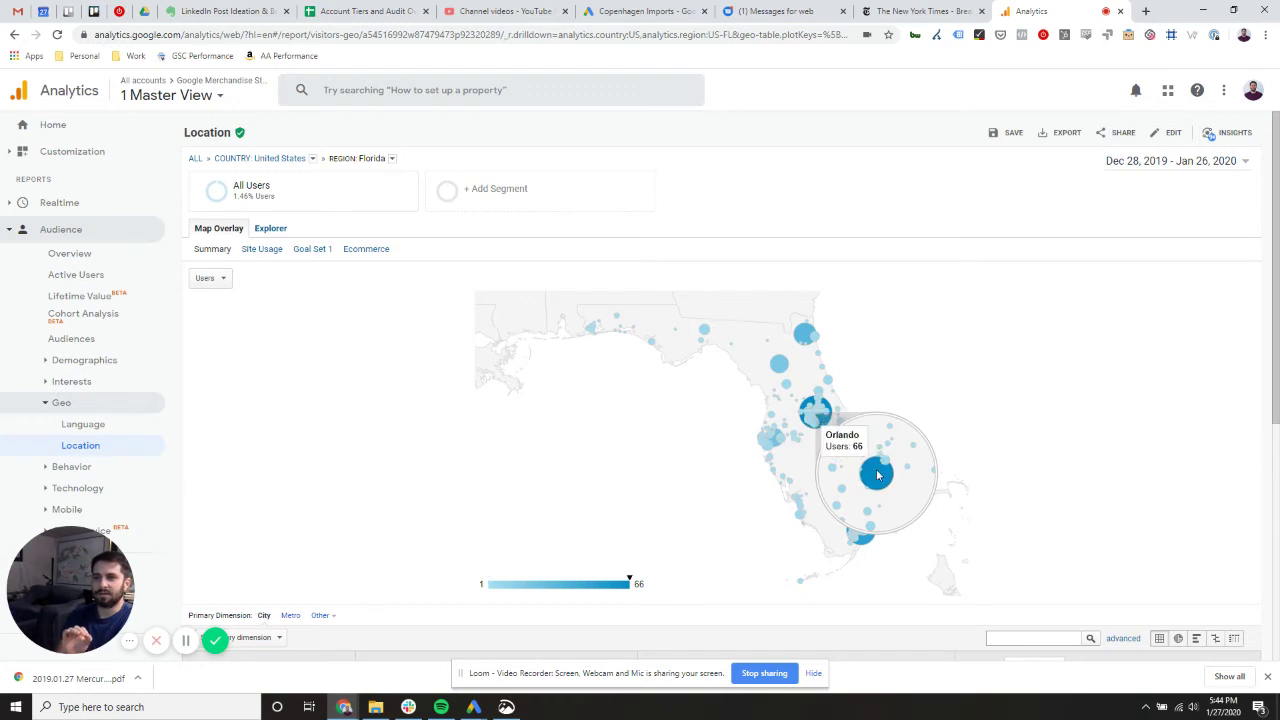
# Step: Look through Florida's city table and check which export formats the report offers
pyautogui.scroll(-1, 632, 408)
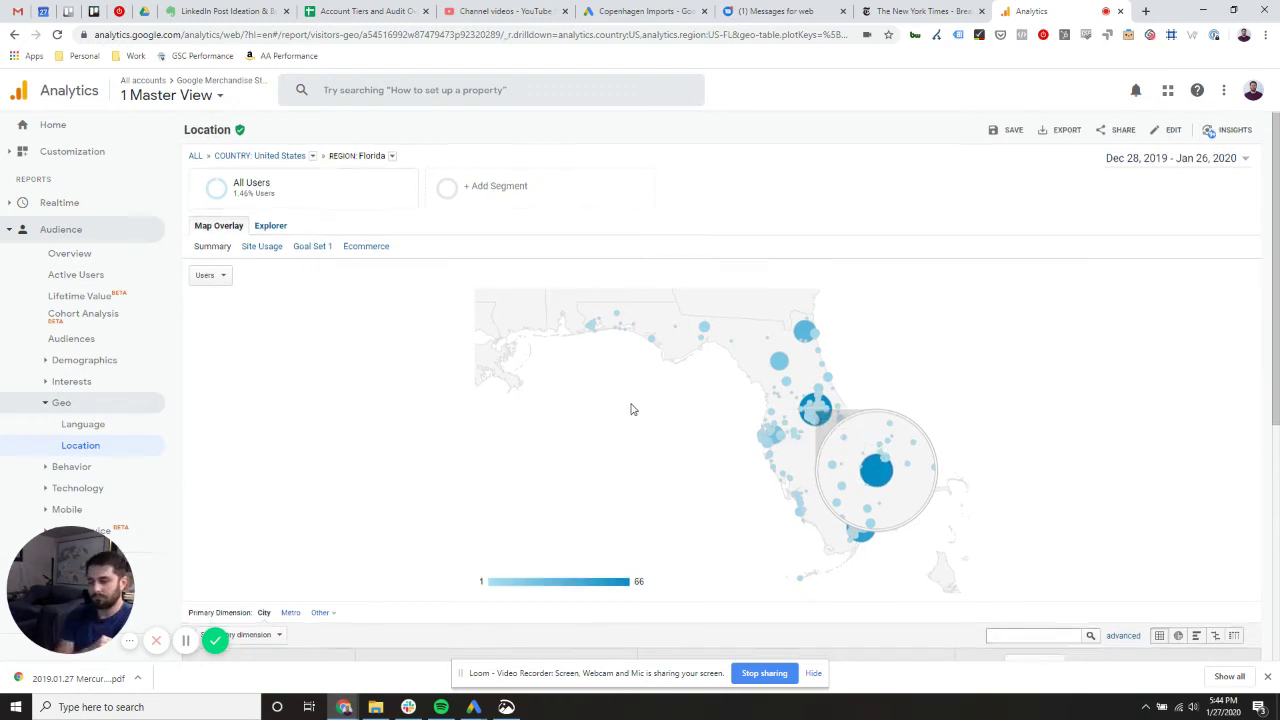
pyautogui.scroll(-1, 632, 408)
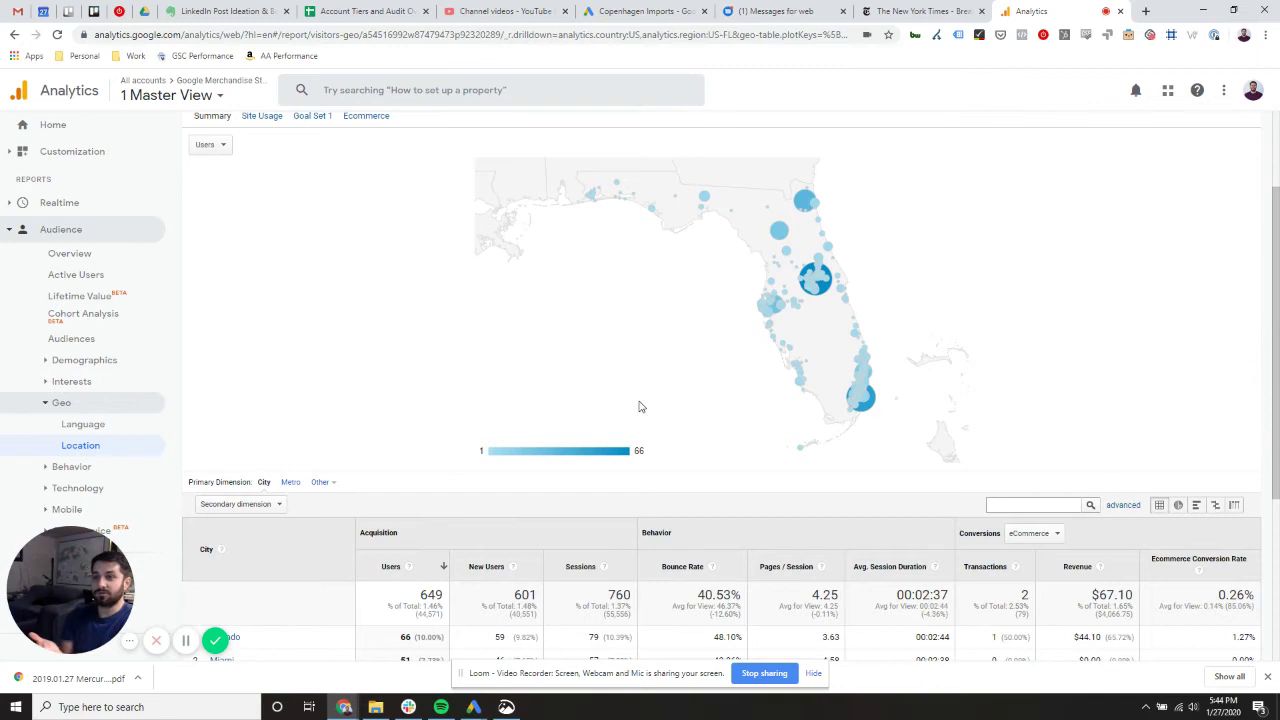
pyautogui.scroll(-1, 640, 407)
pyautogui.scroll(2, 875, 460)
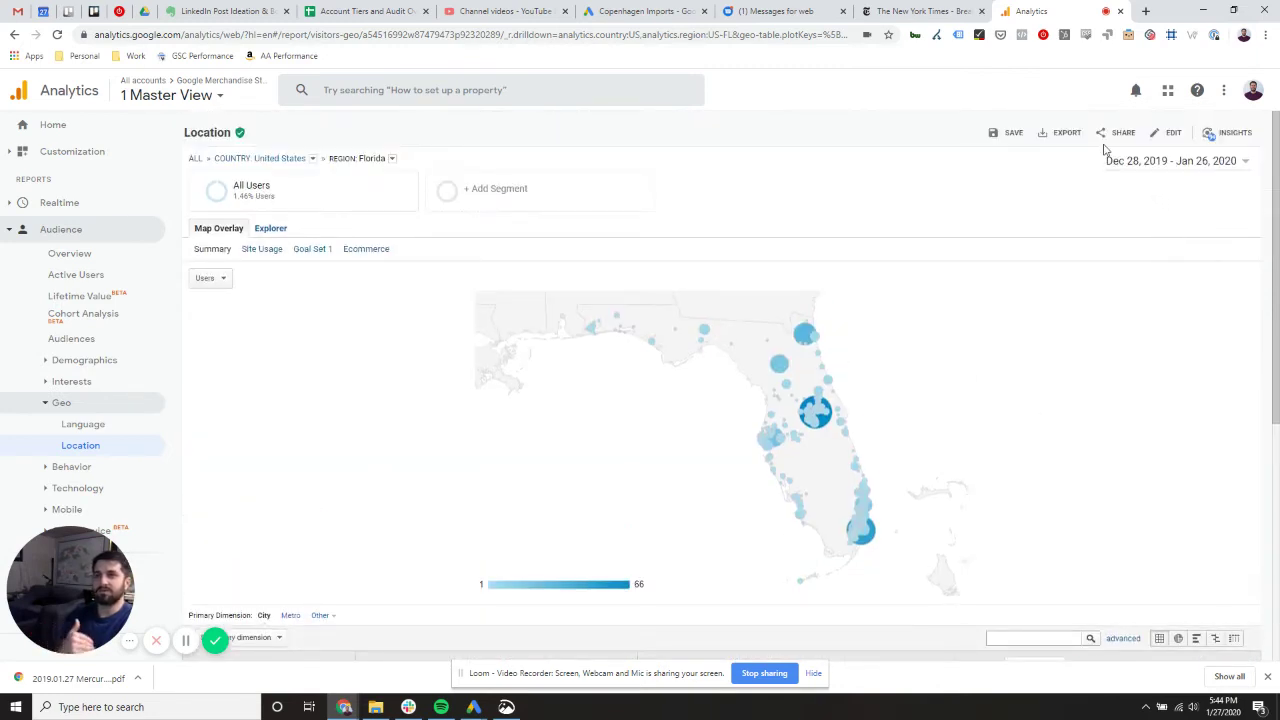
pyautogui.click(1062, 134)
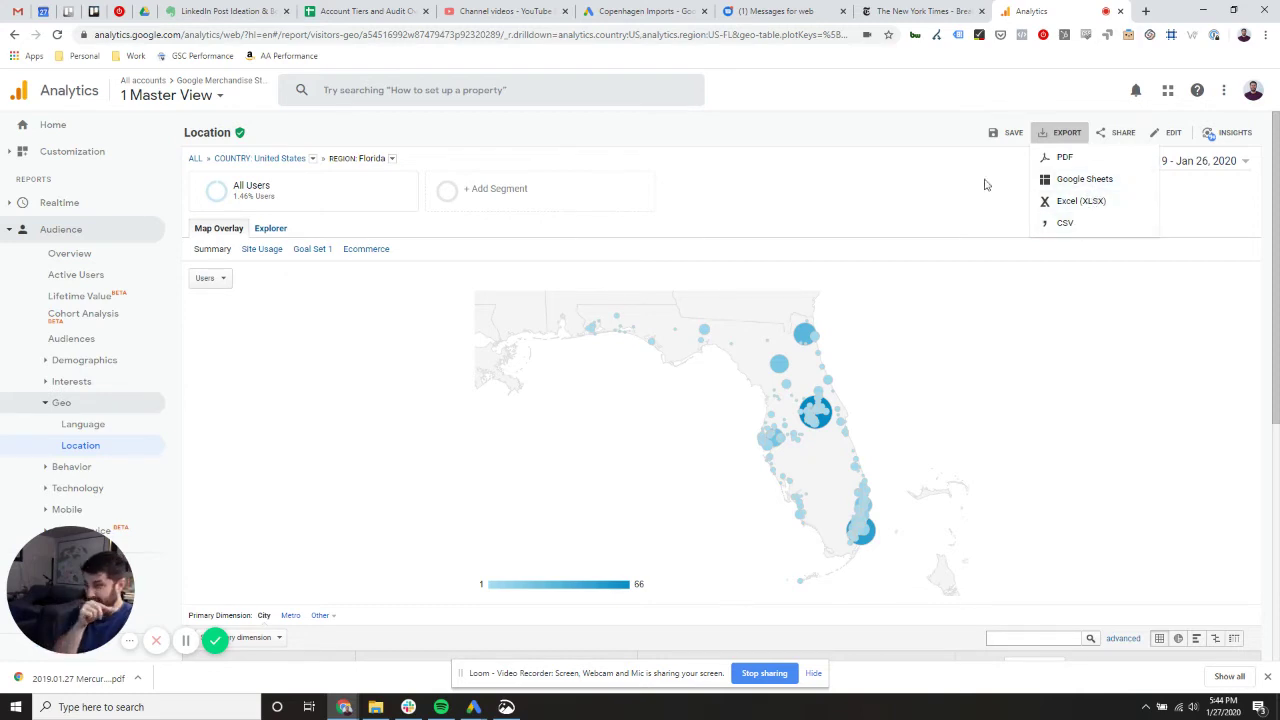
pyautogui.click(338, 335)
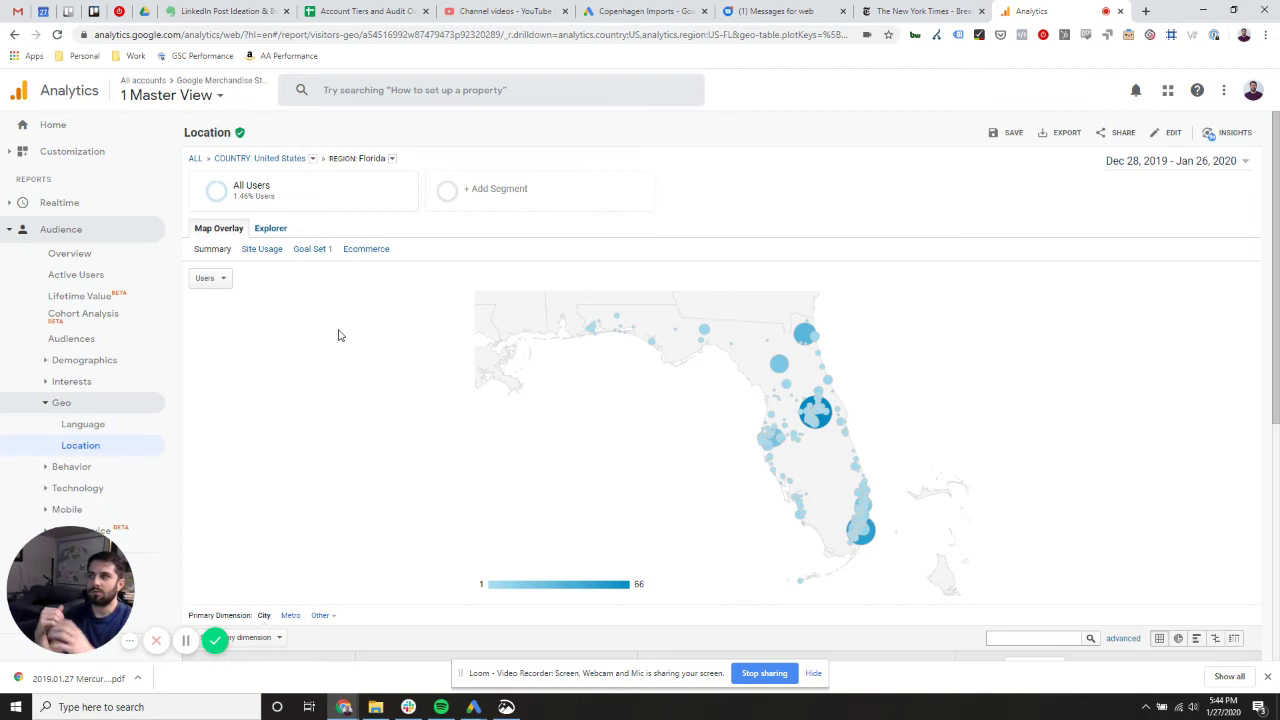
# Step: Add Source as the secondary dimension of Florida's city table and view the available conversion goal options
pyautogui.scroll(-3, 336, 350)
pyautogui.click(252, 371)
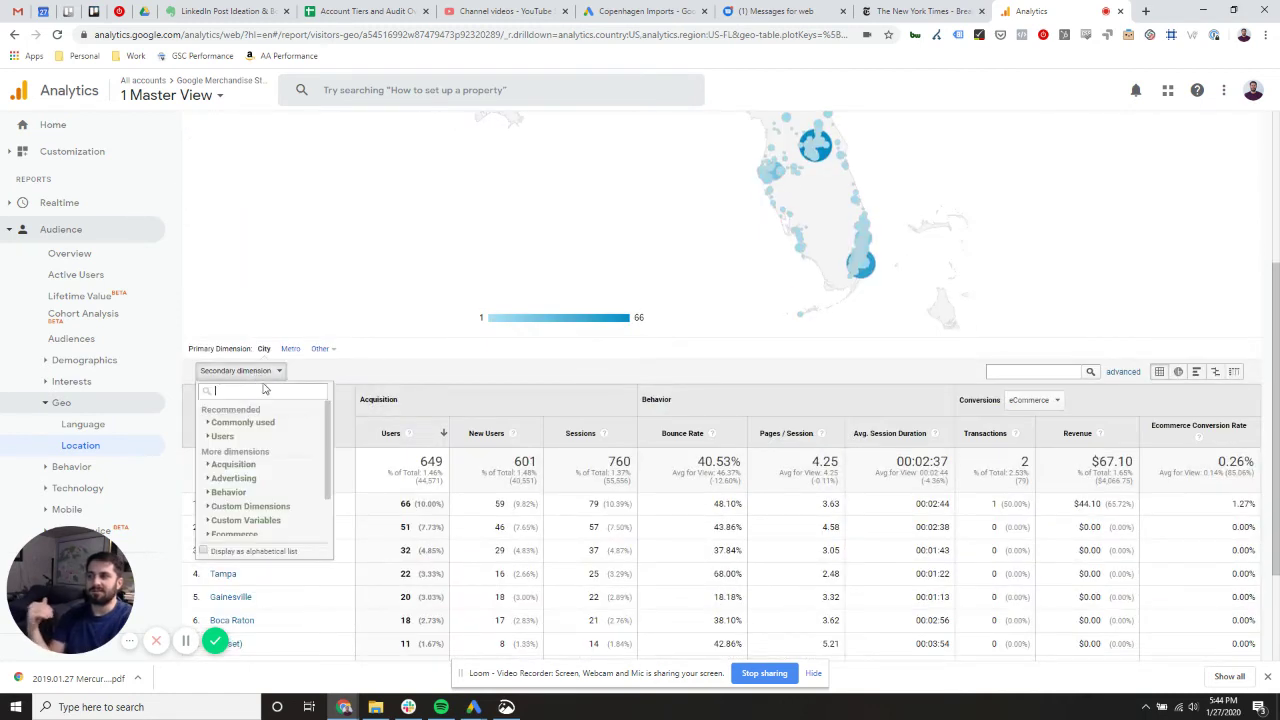
pyautogui.write('source')
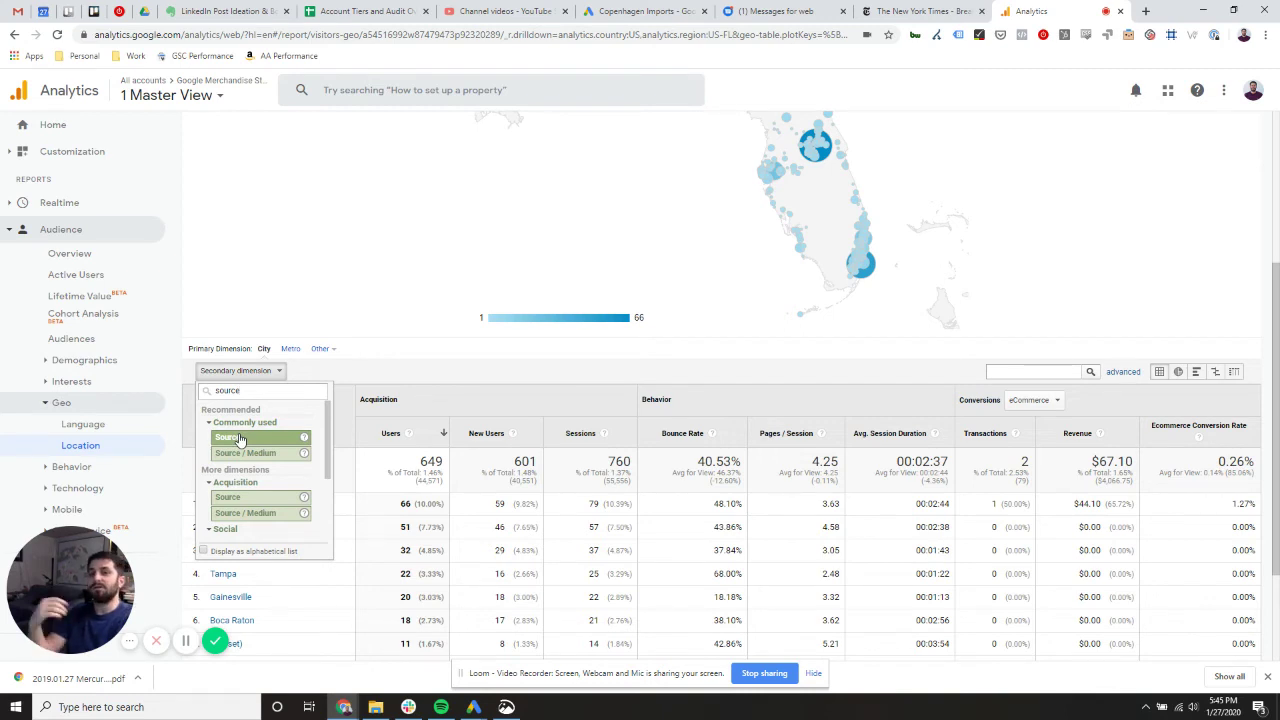
pyautogui.click(240, 438)
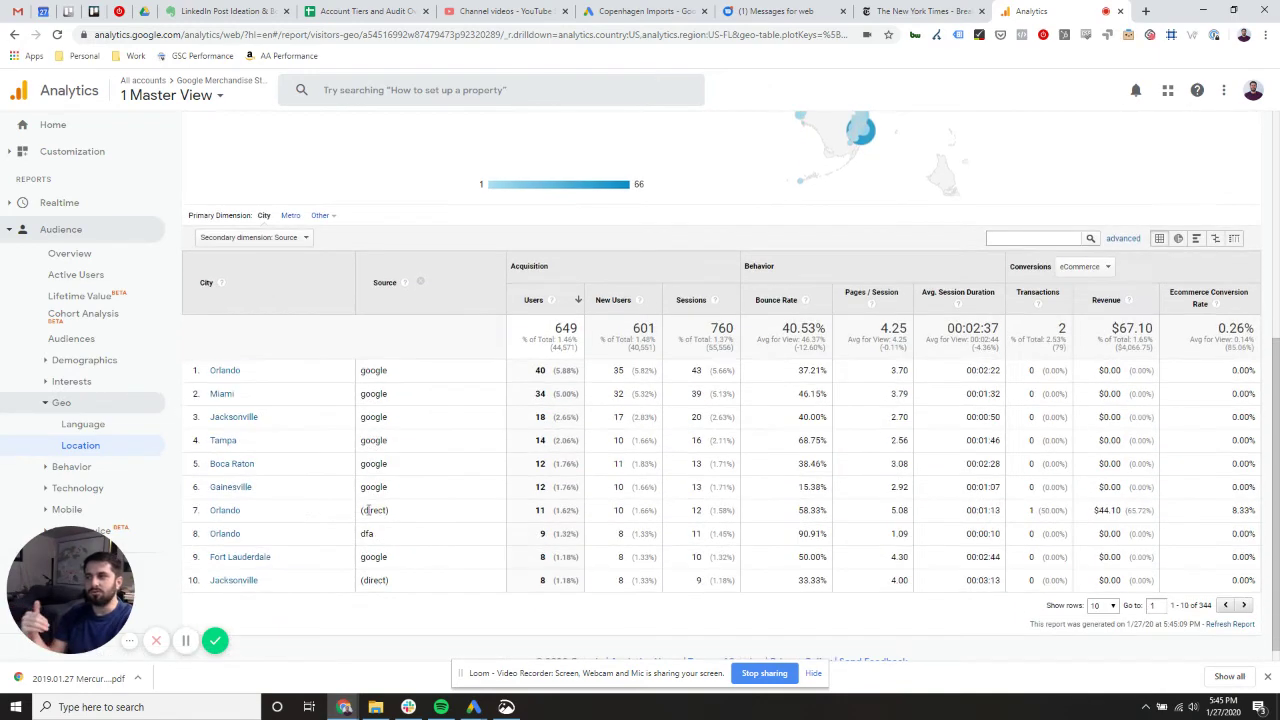
pyautogui.scroll(-2, 330, 505)
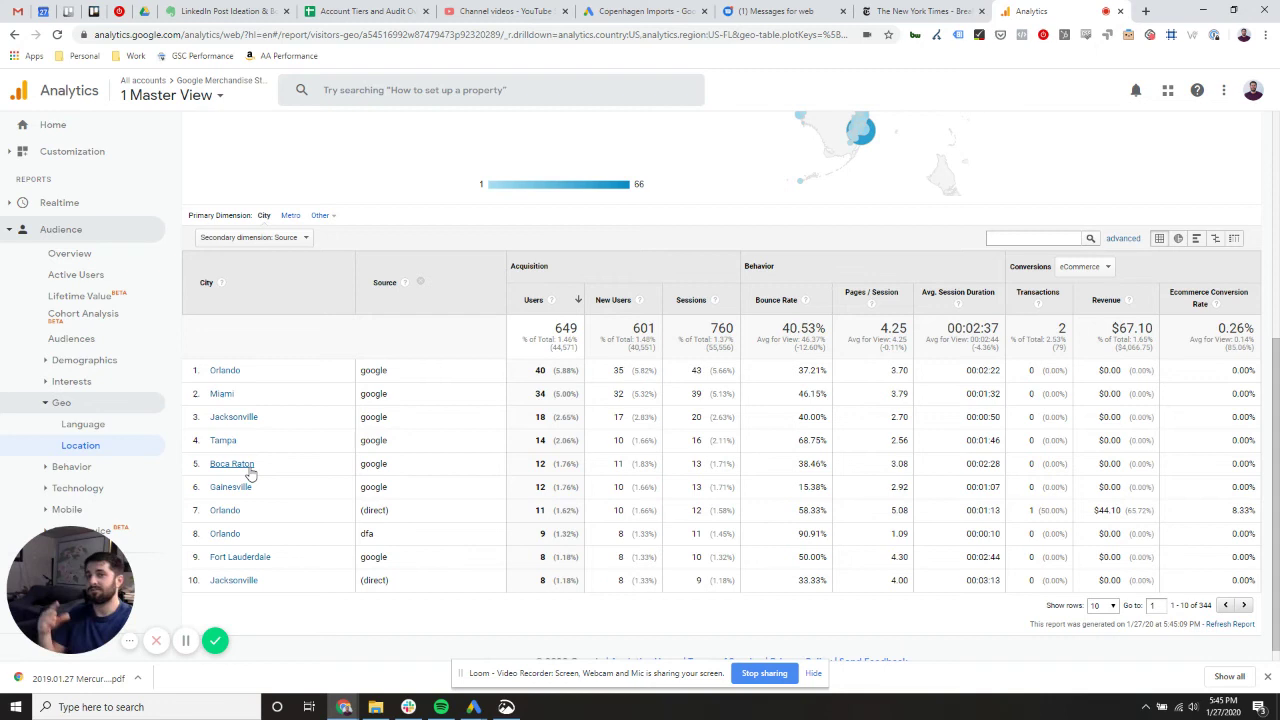
pyautogui.click(1085, 267)
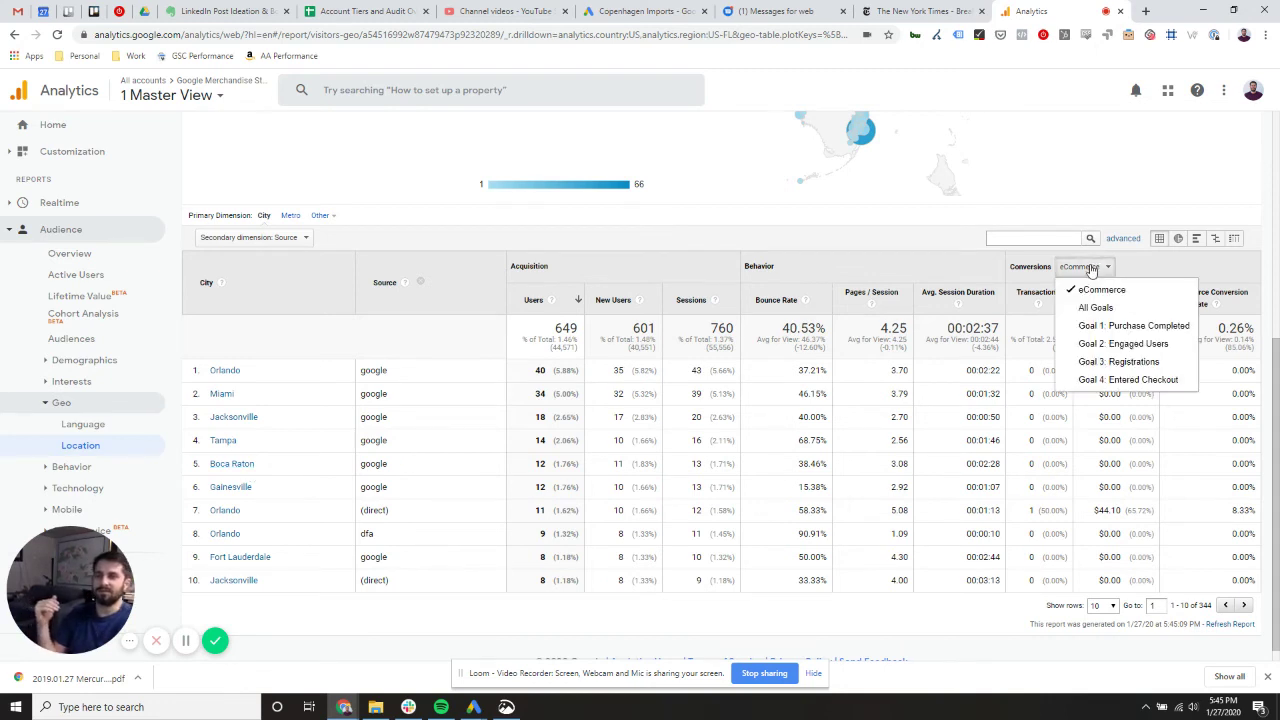
pyautogui.click(1092, 267)
# Step: Return the Location report to all countries and sort the country table by transactions in descending order
pyautogui.scroll(4, 987, 368)
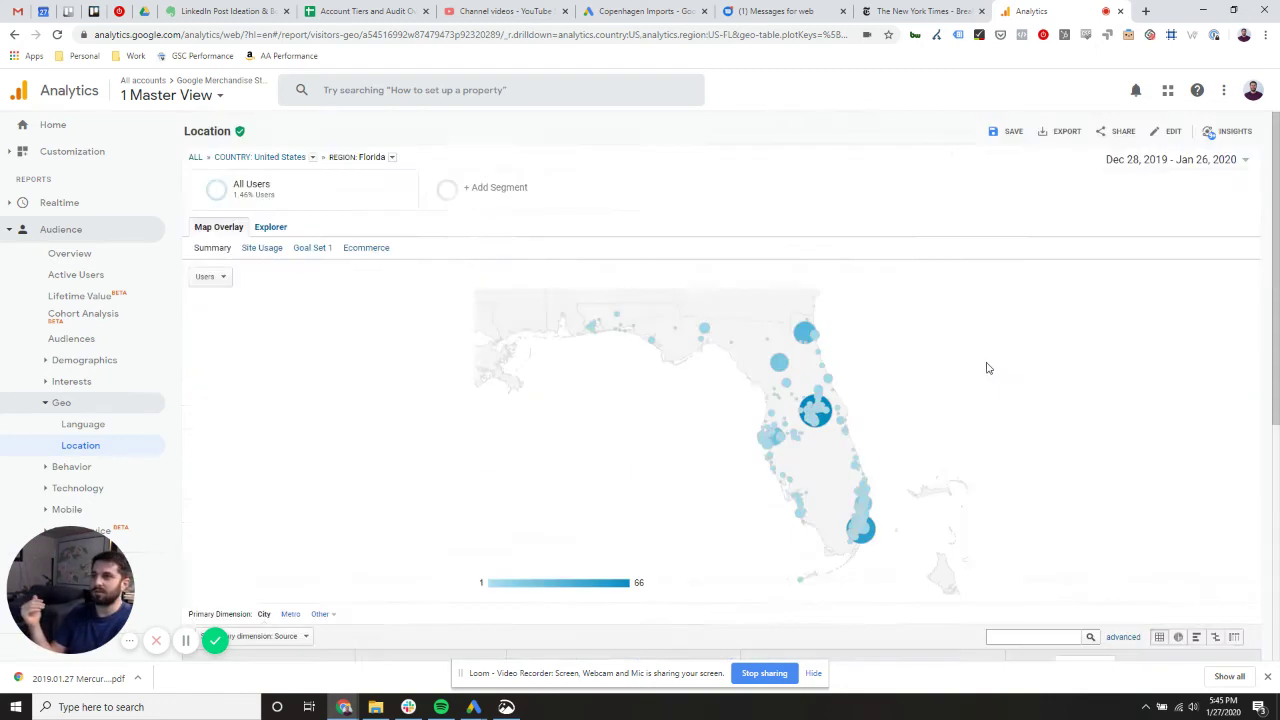
pyautogui.click(195, 158)
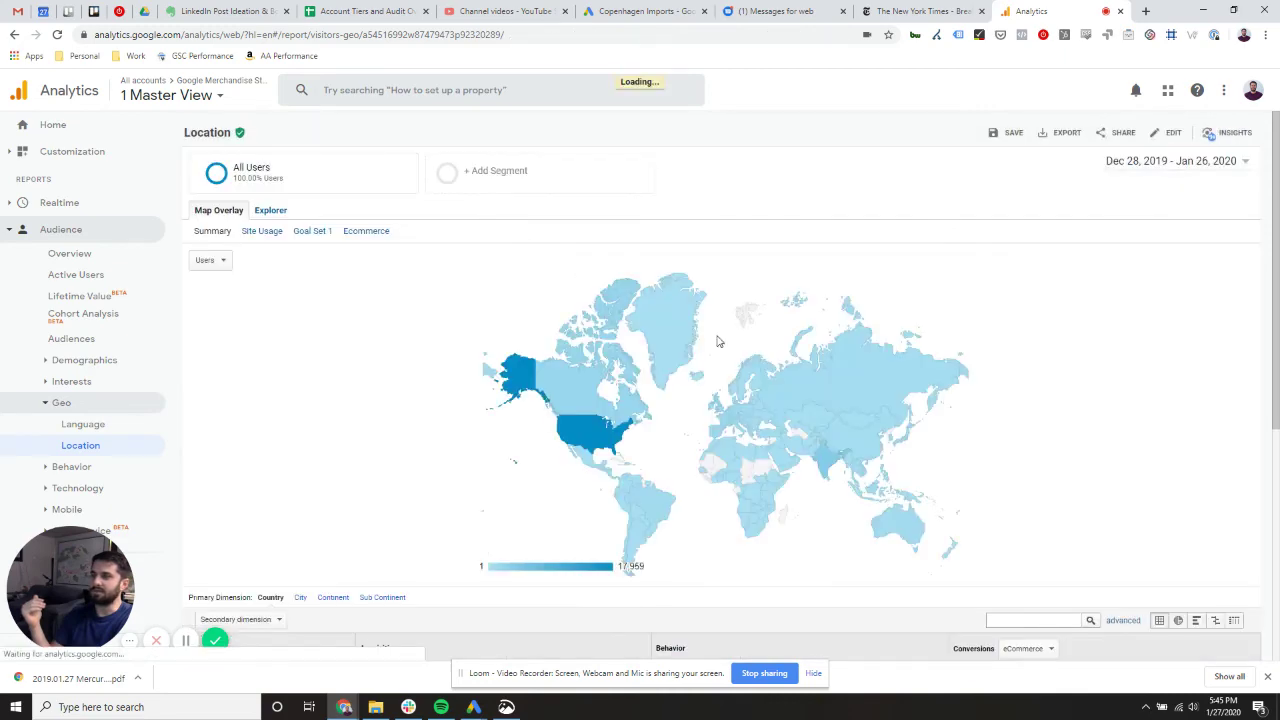
pyautogui.scroll(-4, 880, 440)
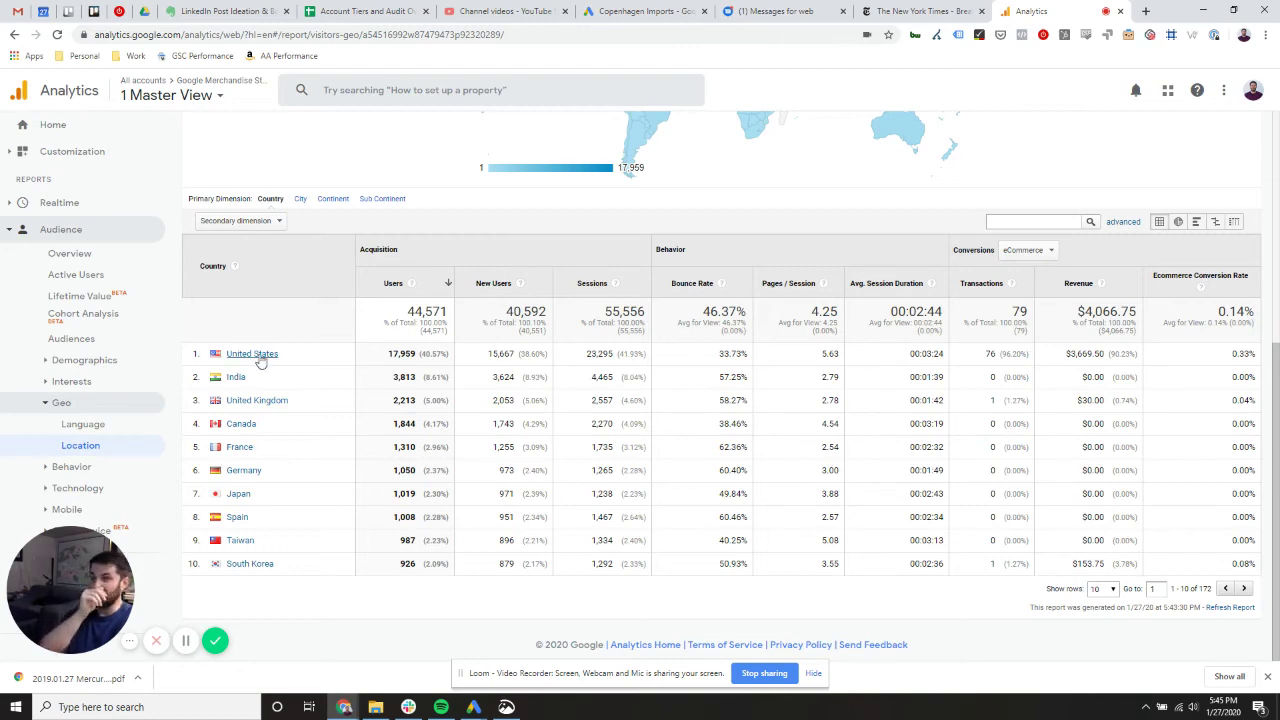
pyautogui.click(978, 279)
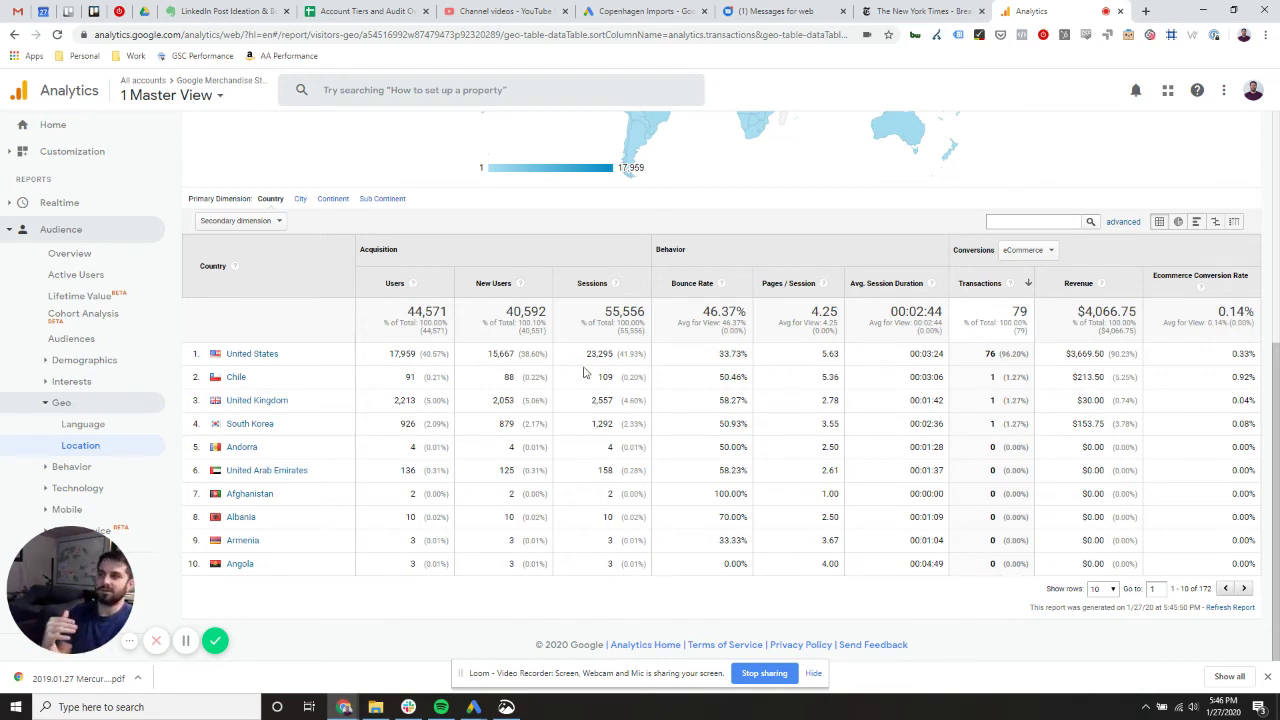
# Step: Drill down into the United States and sort its region table by transactions in descending order
pyautogui.click(256, 354)
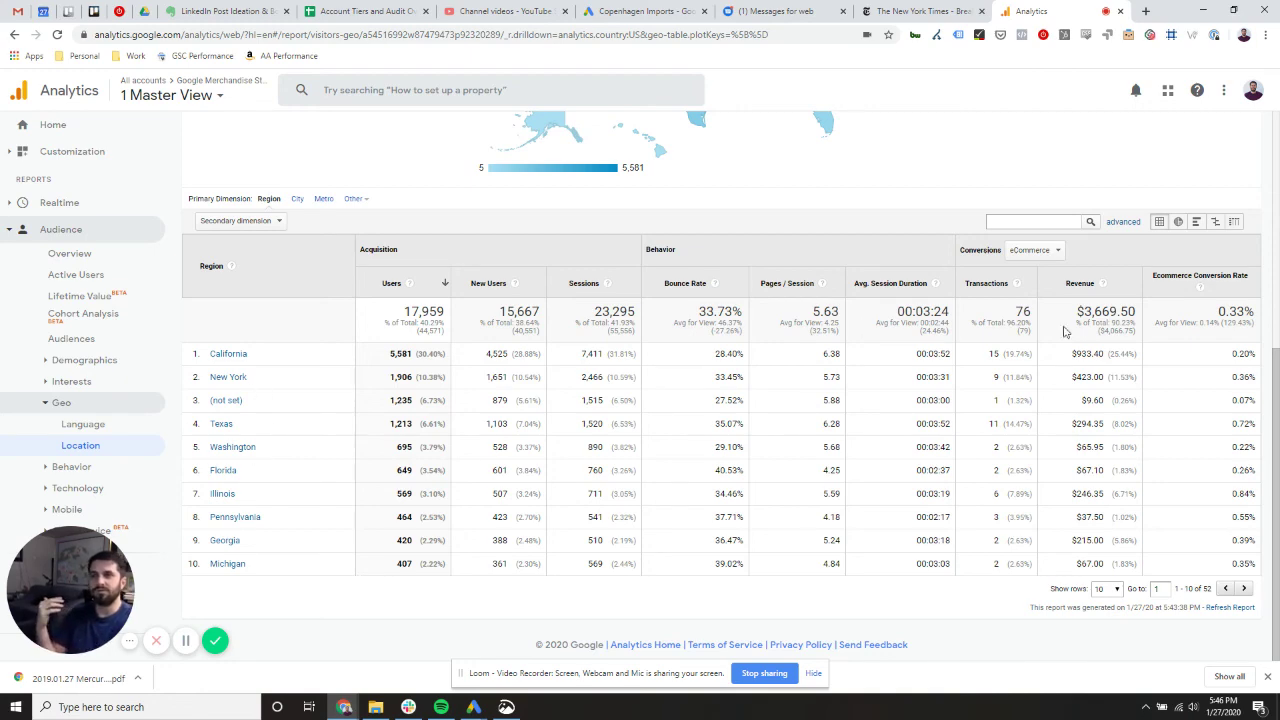
pyautogui.click(990, 281)
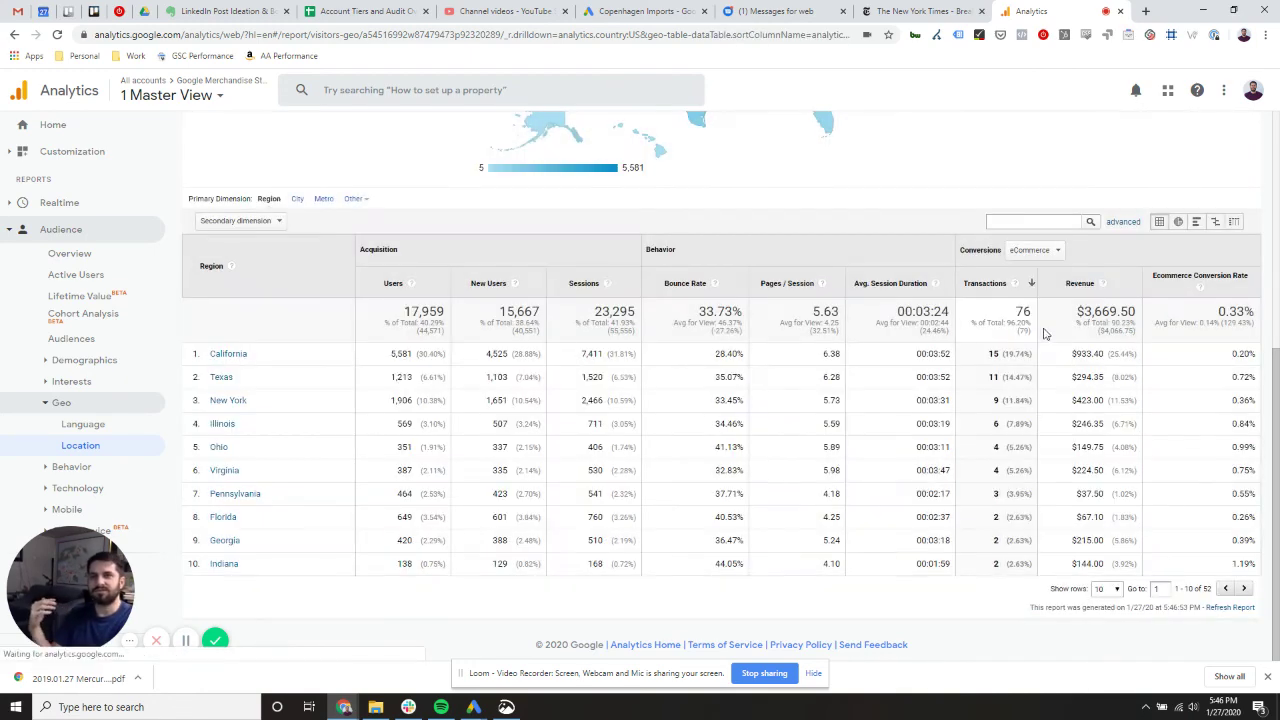